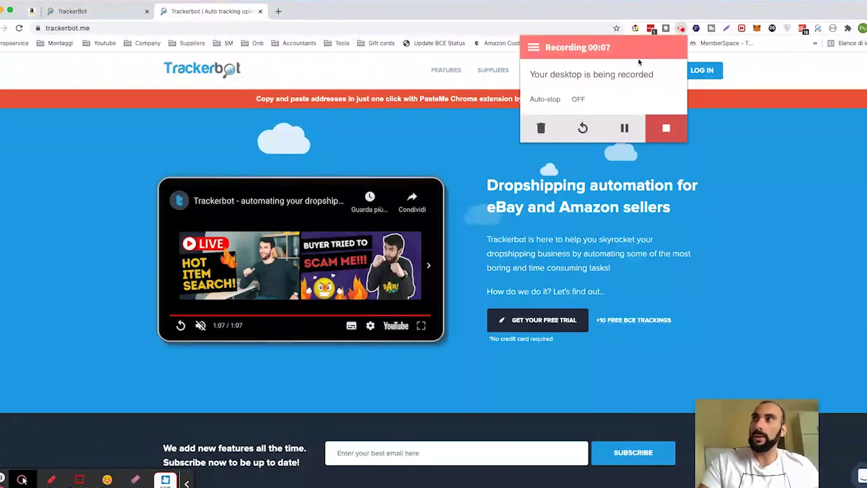
Switch to the Trackerbot demo dashboard and open the profile's Accounts page
{"action": "left_click", "coordinate": [788, 114]}
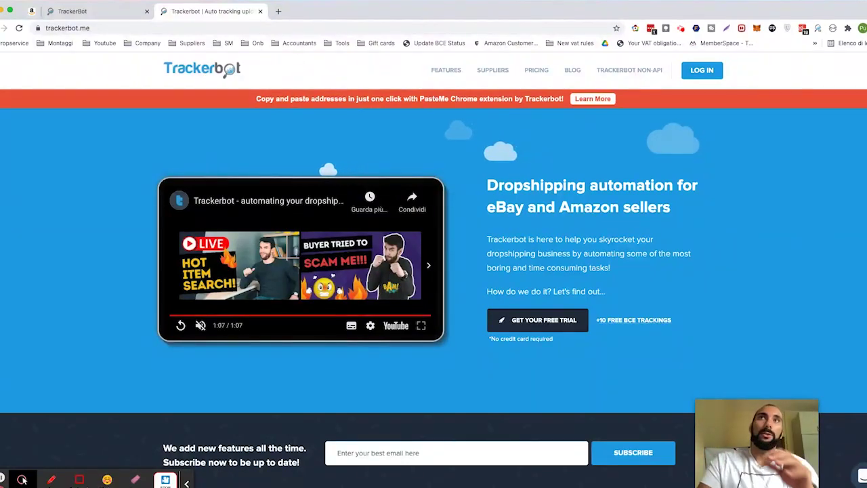
{"action": "left_click", "coordinate": [76, 14]}
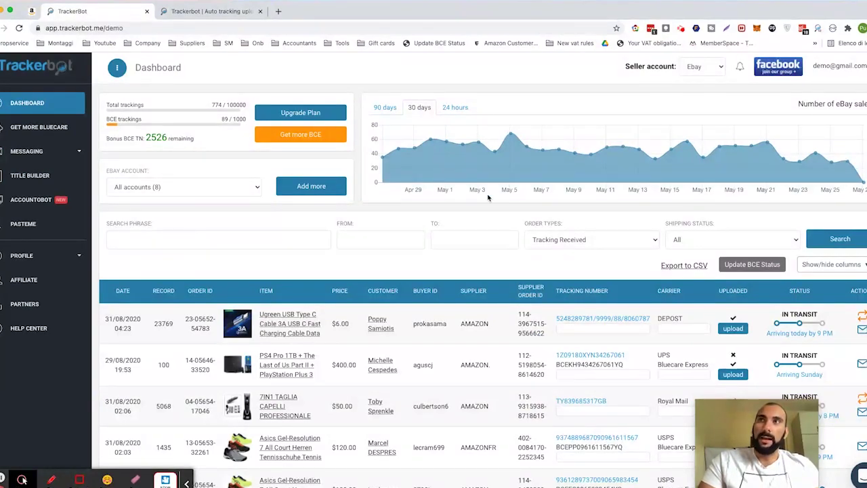
{"action": "left_click", "coordinate": [63, 262]}
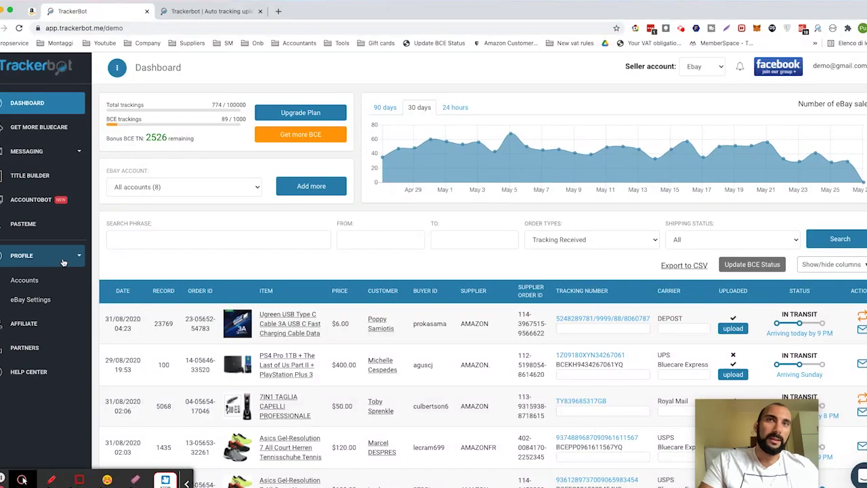
{"action": "left_click", "coordinate": [31, 283]}
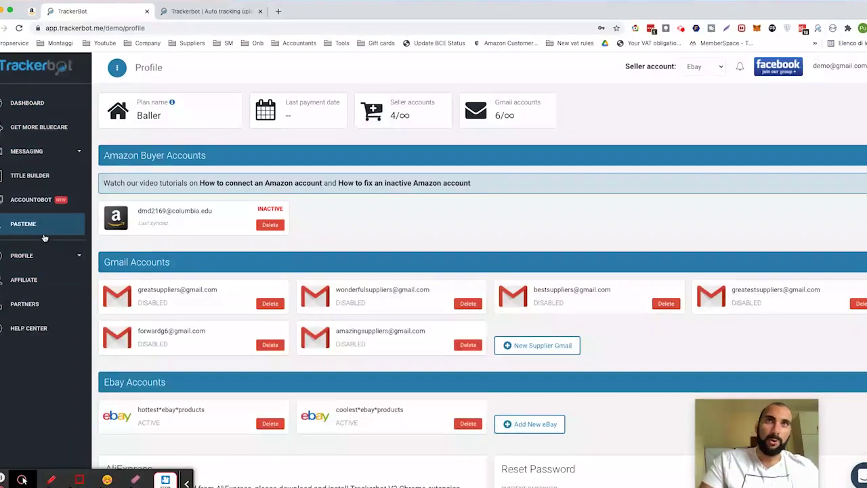
Review the connected Amazon buyer, Gmail and eBay accounts and the options for adding new supplier Gmail and eBay accounts
{"action": "left_click", "coordinate": [44, 256]}
{"action": "left_click", "coordinate": [45, 257]}
{"action": "left_click", "coordinate": [45, 257]}
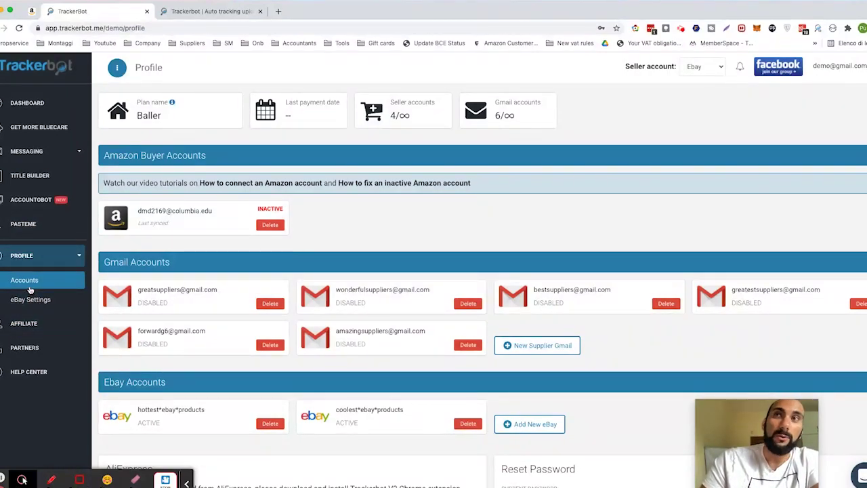
{"action": "scroll", "coordinate": [341, 208], "scroll_direction": "down", "scroll_amount": 2}
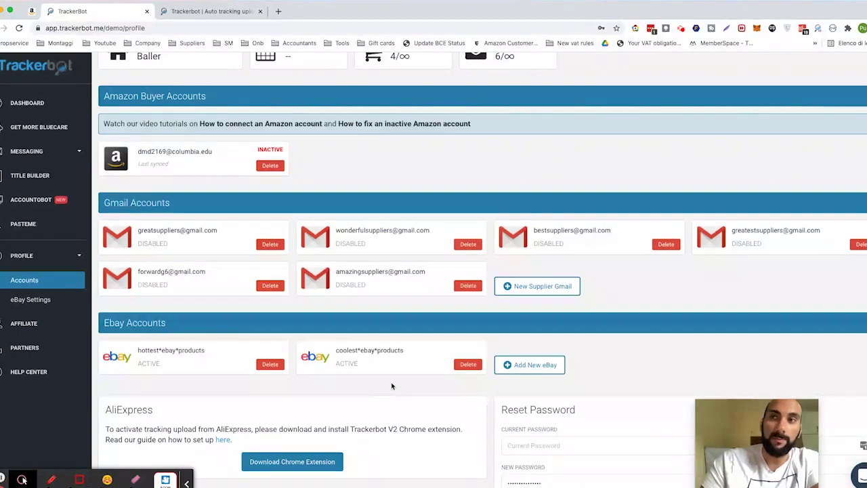
{"action": "scroll", "coordinate": [211, 342], "scroll_direction": "down", "scroll_amount": 2}
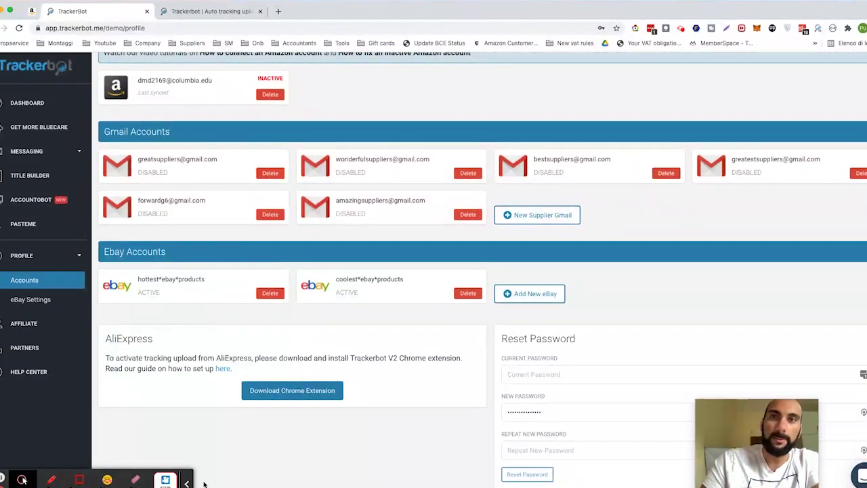
{"action": "left_click", "coordinate": [551, 304]}
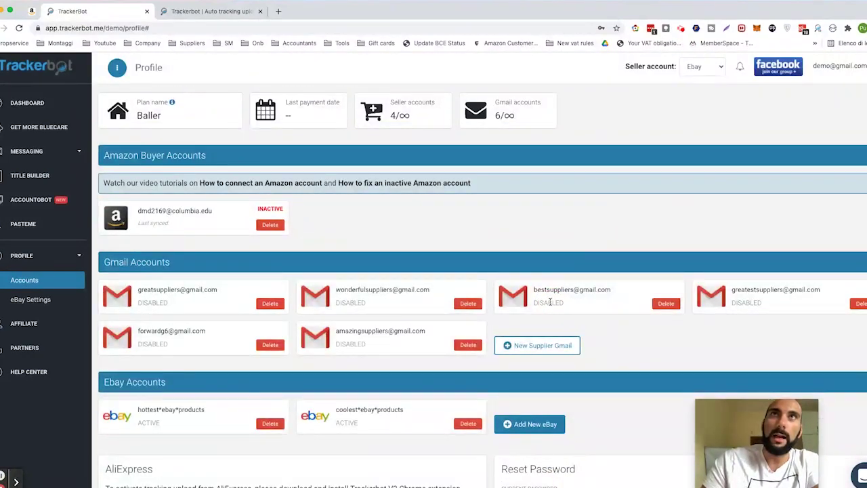
{"action": "scroll", "coordinate": [520, 404], "scroll_direction": "down", "scroll_amount": 2}
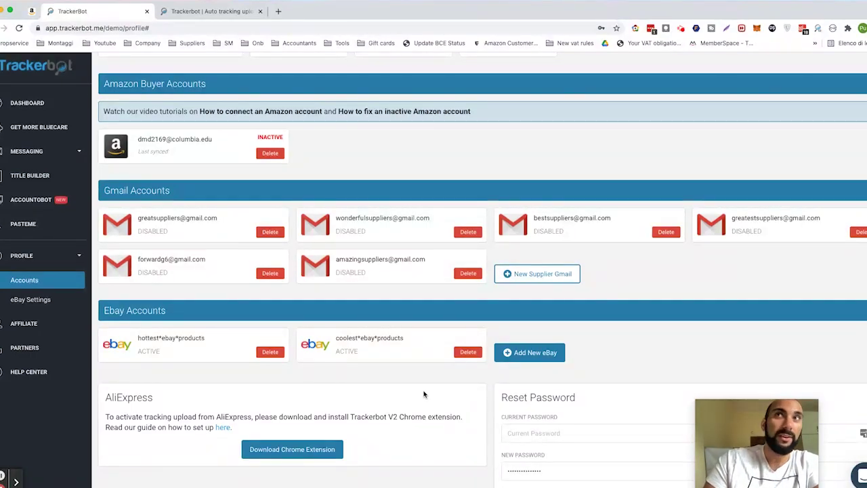
{"action": "scroll", "coordinate": [423, 394], "scroll_direction": "up", "scroll_amount": 2}
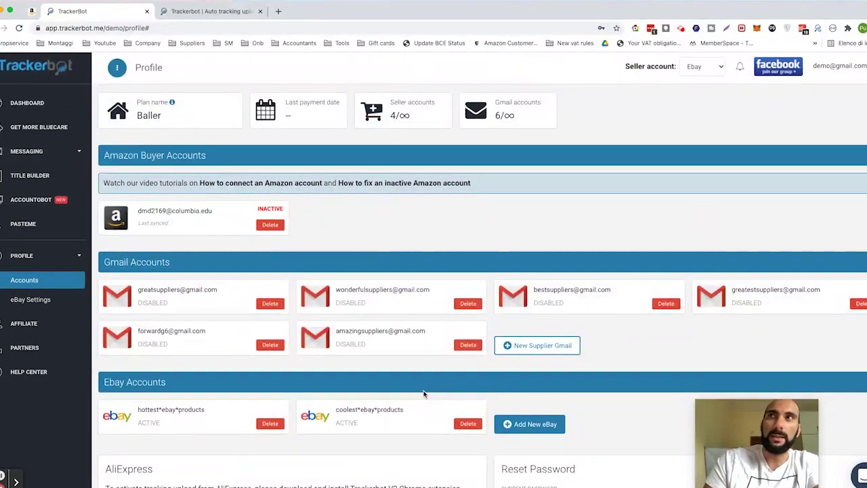
{"action": "scroll", "coordinate": [402, 284], "scroll_direction": "down", "scroll_amount": 3}
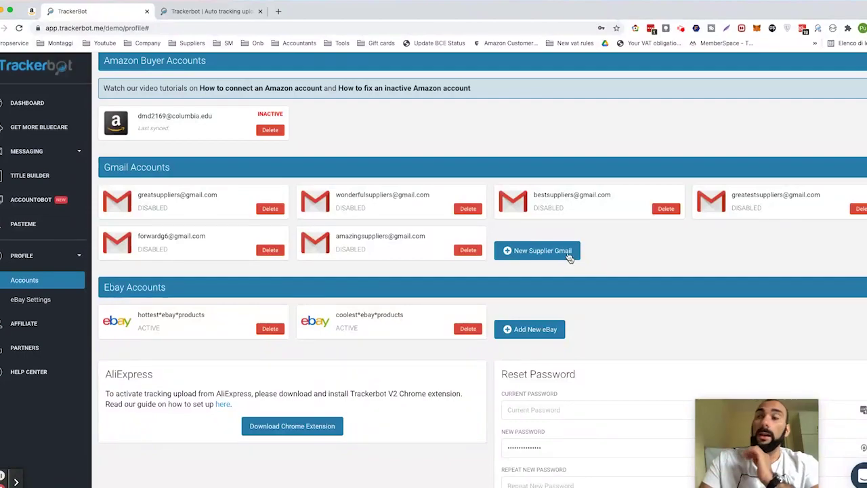
{"action": "scroll", "coordinate": [449, 223], "scroll_direction": "up", "scroll_amount": 1}
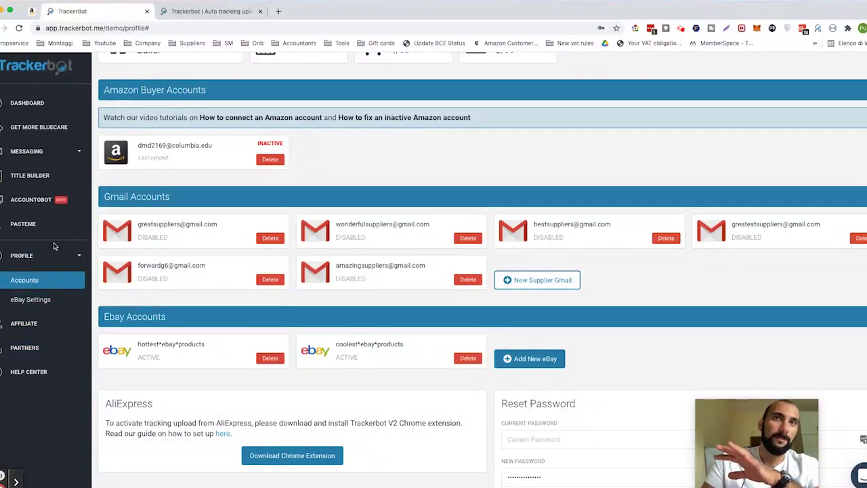
Open the eBay settings and examine the eBay account list, the upload settings and the options for manually uploaded tracking numbers
{"action": "left_click", "coordinate": [37, 302]}
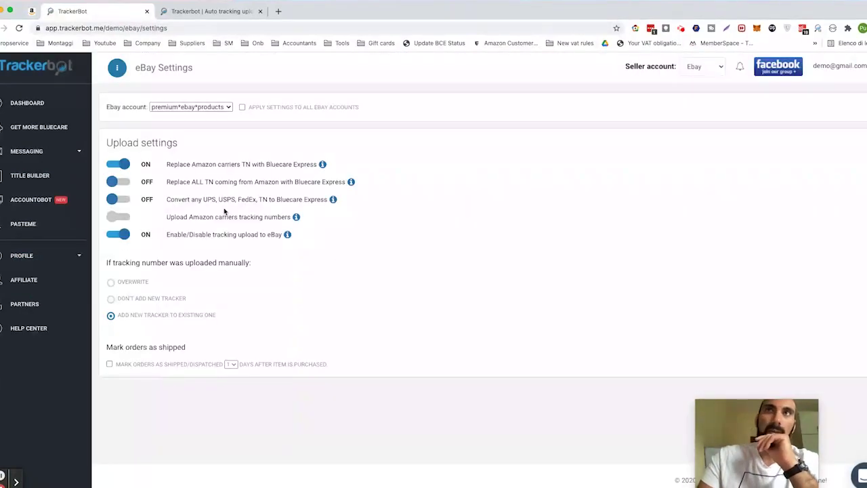
{"action": "left_click", "coordinate": [202, 108]}
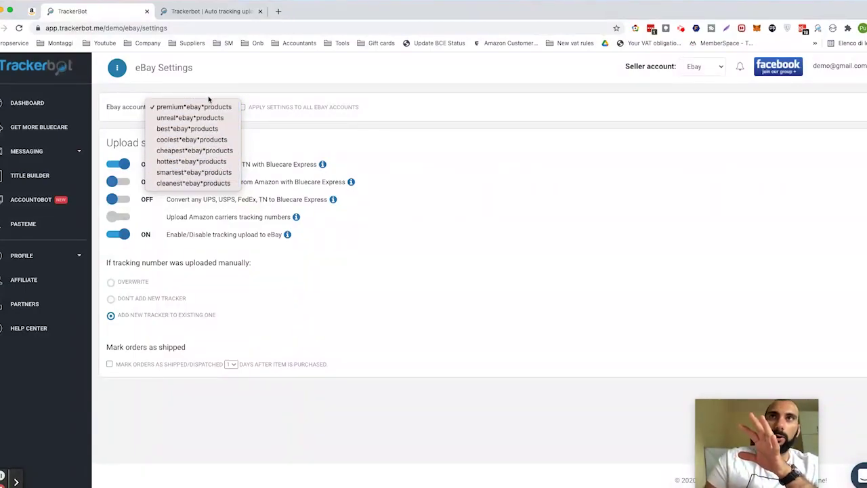
{"action": "left_click", "coordinate": [304, 143]}
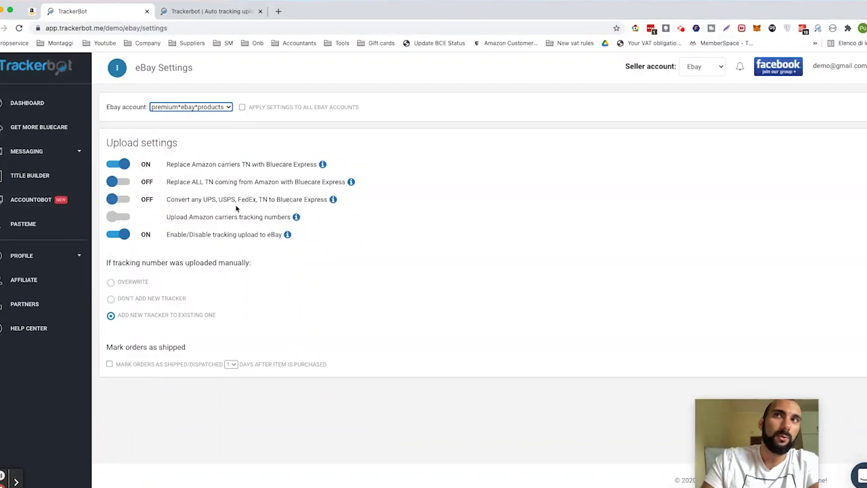
{"action": "left_click", "coordinate": [260, 211]}
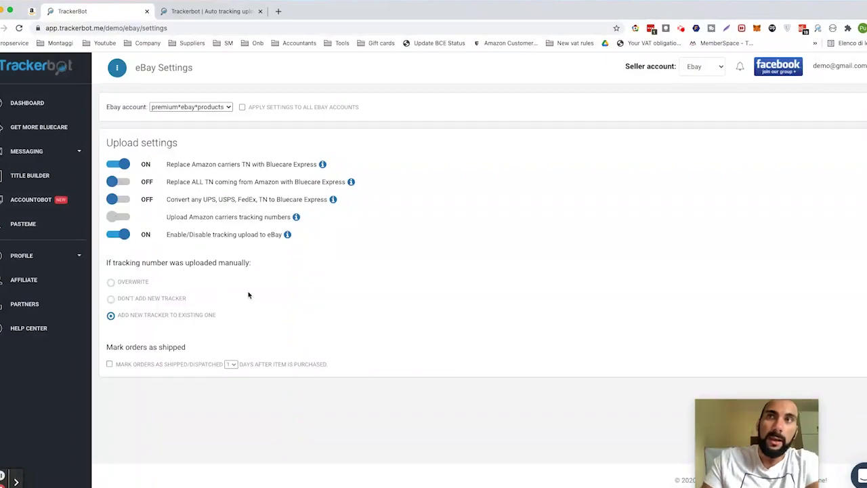
{"action": "left_click_drag", "start_coordinate": [181, 234], "coordinate": [225, 232]}
{"action": "left_click", "coordinate": [224, 234]}
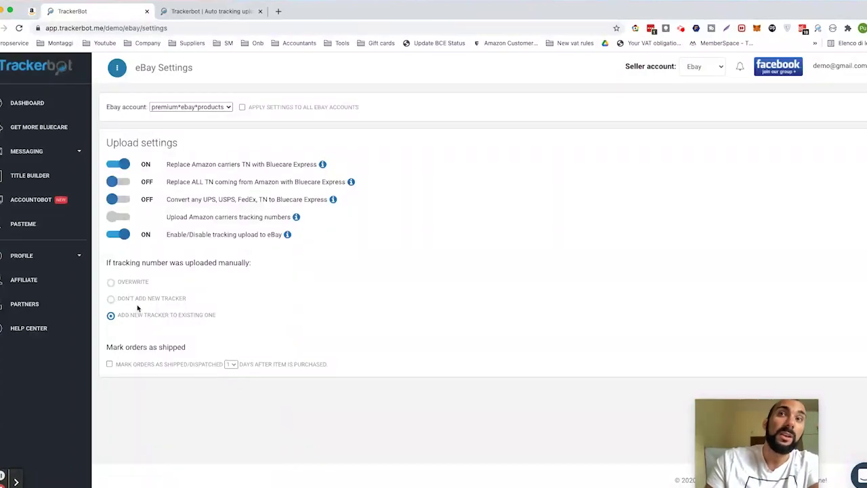
{"action": "left_click_drag", "start_coordinate": [105, 268], "coordinate": [180, 284]}
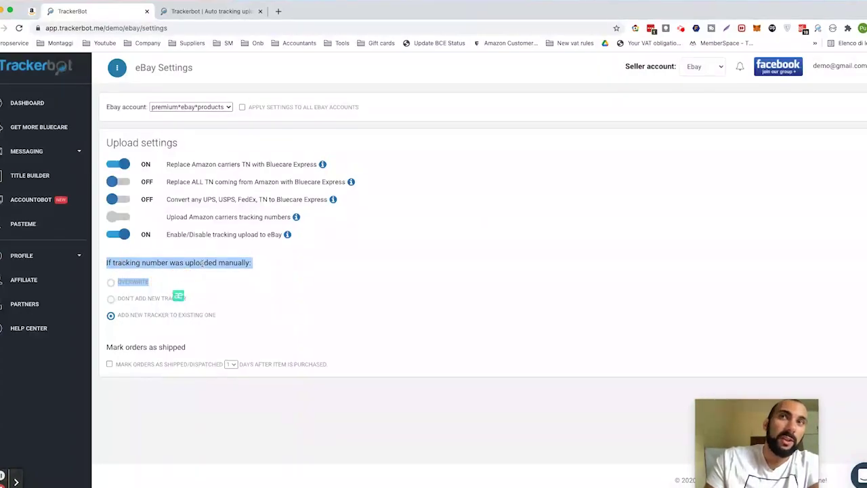
{"action": "left_click", "coordinate": [199, 269]}
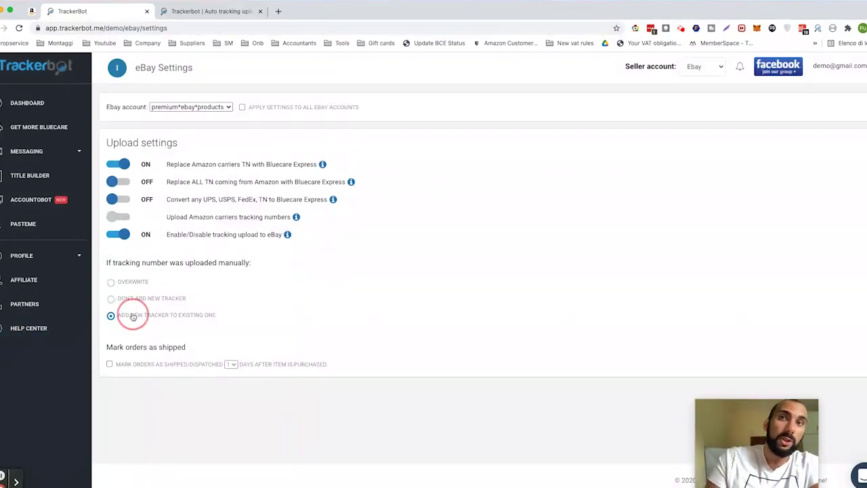
Try the Overwrite and Don't add new tracker options for manually uploaded tracking numbers, and return to Add new tracker to existing one
{"action": "left_click", "coordinate": [128, 285]}
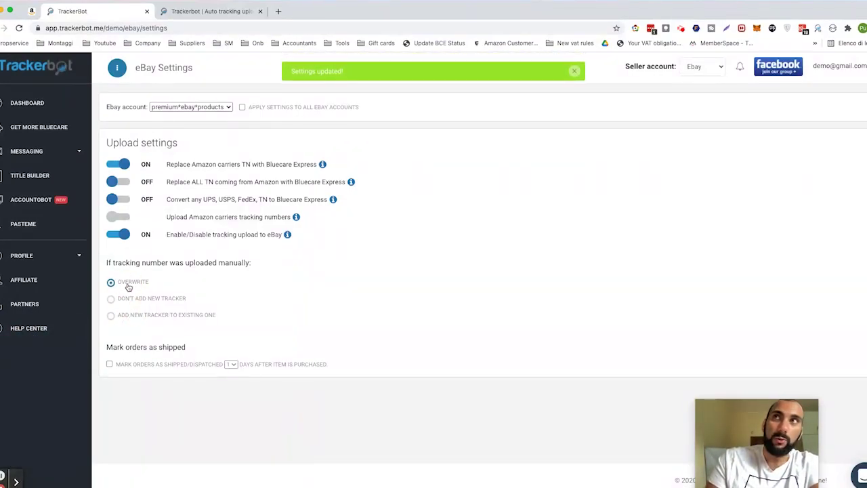
{"action": "left_click", "coordinate": [138, 299]}
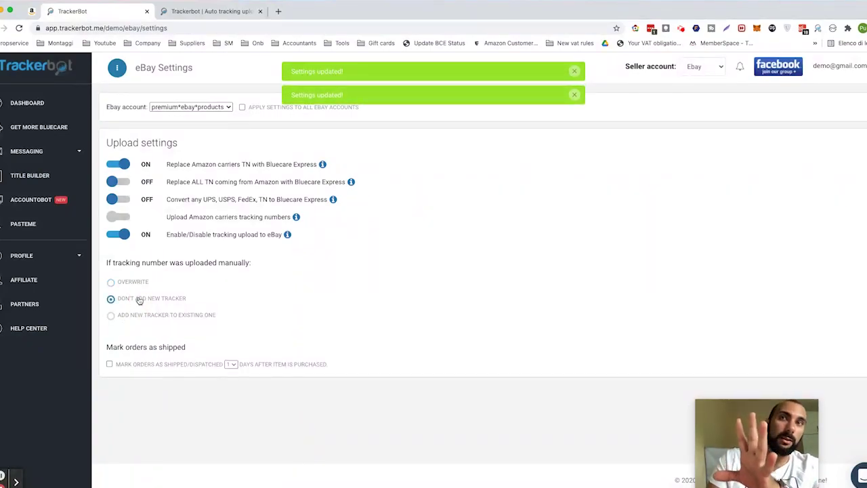
{"action": "left_click", "coordinate": [138, 315]}
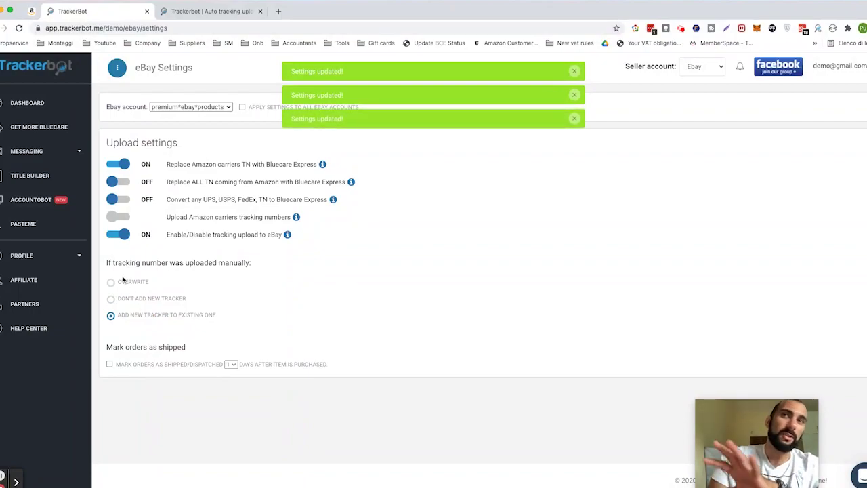
Enable marking orders as shipped/dispatched and keep the delay at 1 day after the item is purchased
{"action": "left_click", "coordinate": [135, 365]}
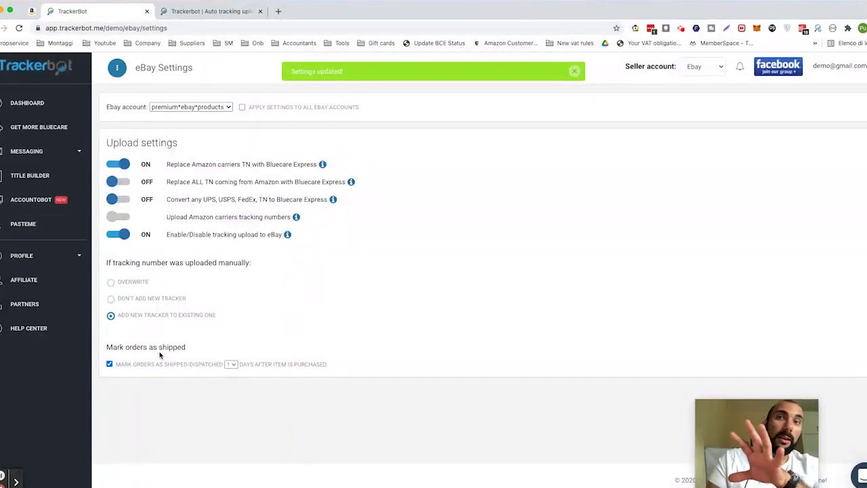
{"action": "left_click", "coordinate": [236, 365]}
{"action": "left_click", "coordinate": [237, 366]}
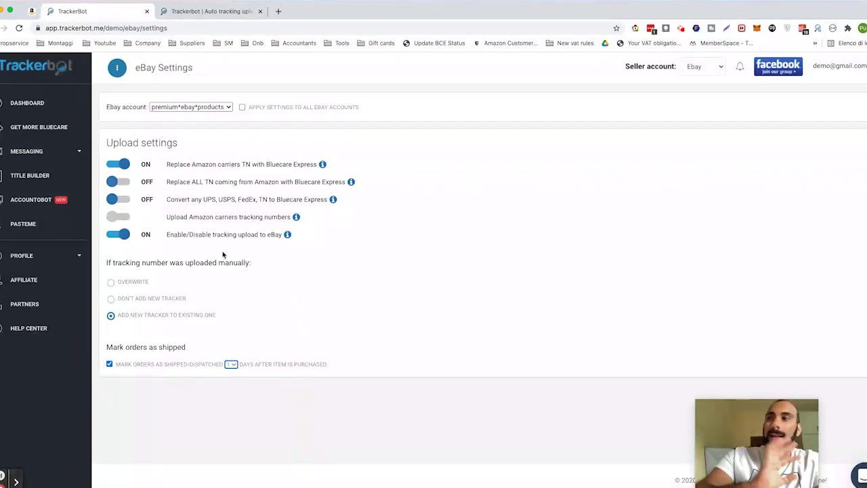
Apply the upload settings to all eBay accounts and check the list of accounts they cover
{"action": "left_click", "coordinate": [252, 108]}
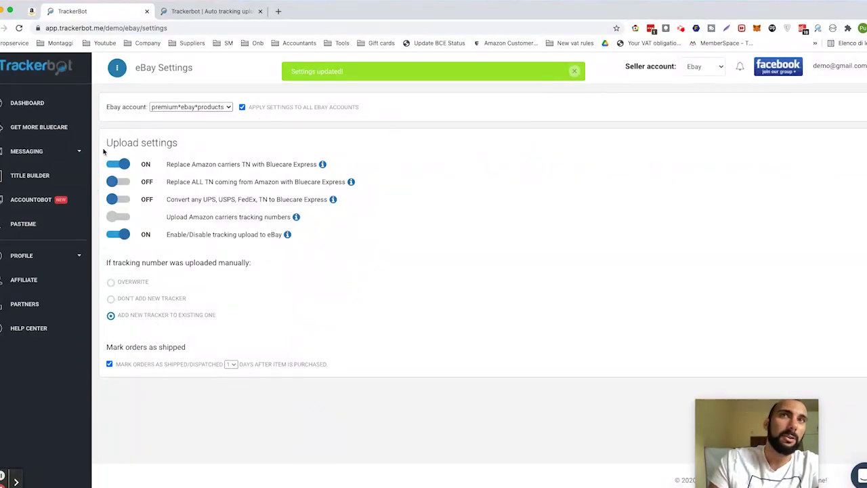
{"action": "left_click", "coordinate": [191, 107]}
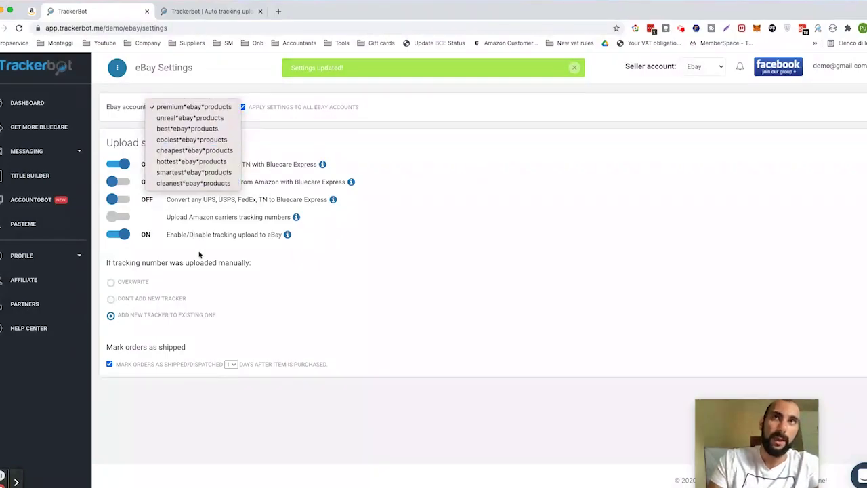
{"action": "left_click", "coordinate": [254, 280]}
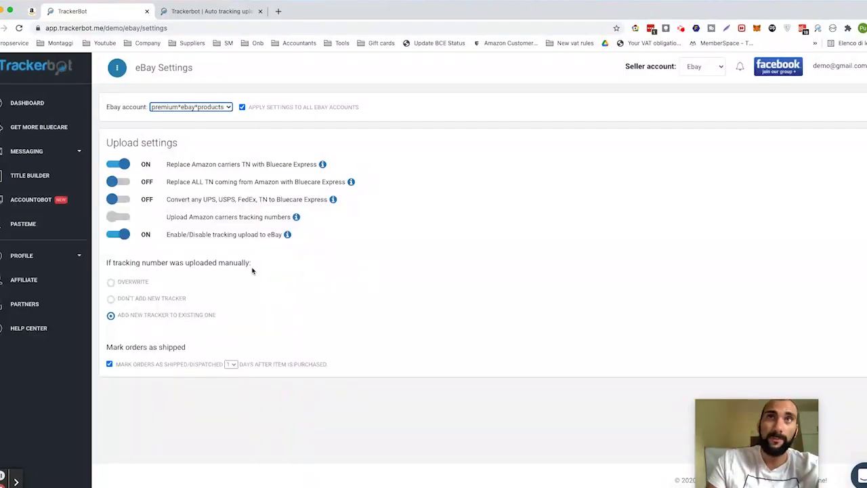
Open the dashboard and check the total trackings and BCE trackings usage
{"action": "left_click", "coordinate": [33, 105]}
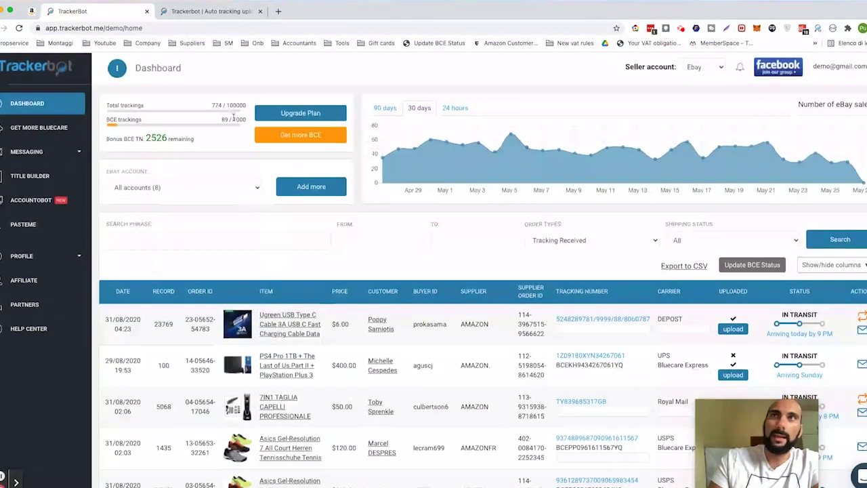
{"action": "left_click_drag", "start_coordinate": [129, 103], "coordinate": [241, 105]}
{"action": "double_click", "coordinate": [234, 106]}
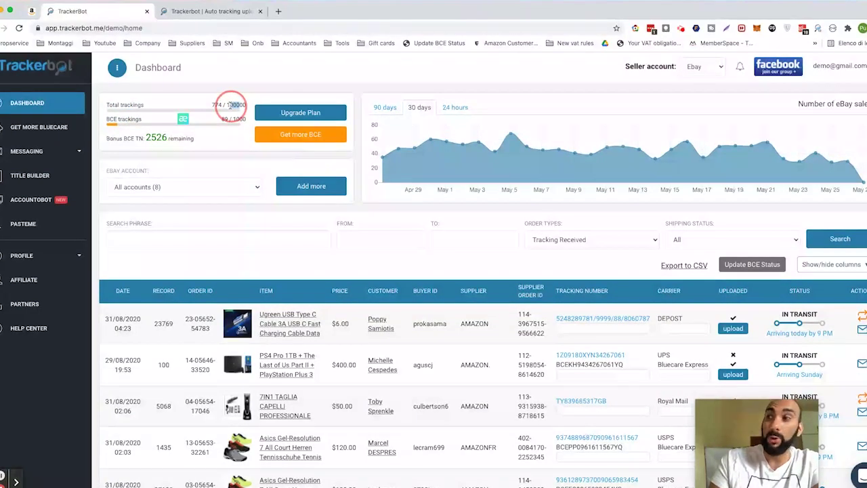
{"action": "double_click", "coordinate": [111, 118]}
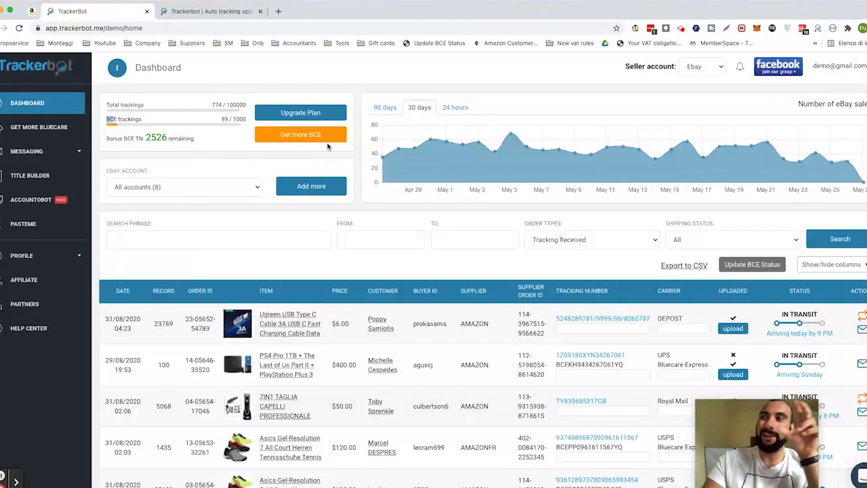
Examine the dashboard's order list, eBay account filter and search phrase field without filtering the orders
{"action": "scroll", "coordinate": [325, 196], "scroll_direction": "down", "scroll_amount": 2}
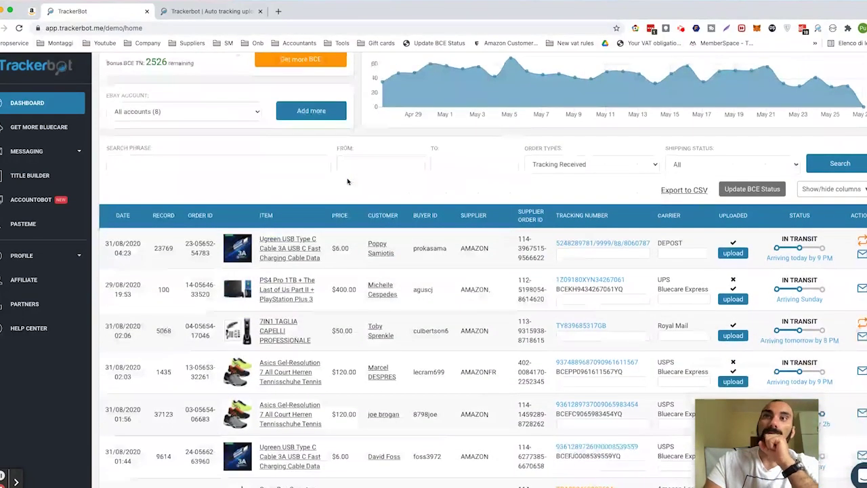
{"action": "scroll", "coordinate": [277, 232], "scroll_direction": "up", "scroll_amount": 2}
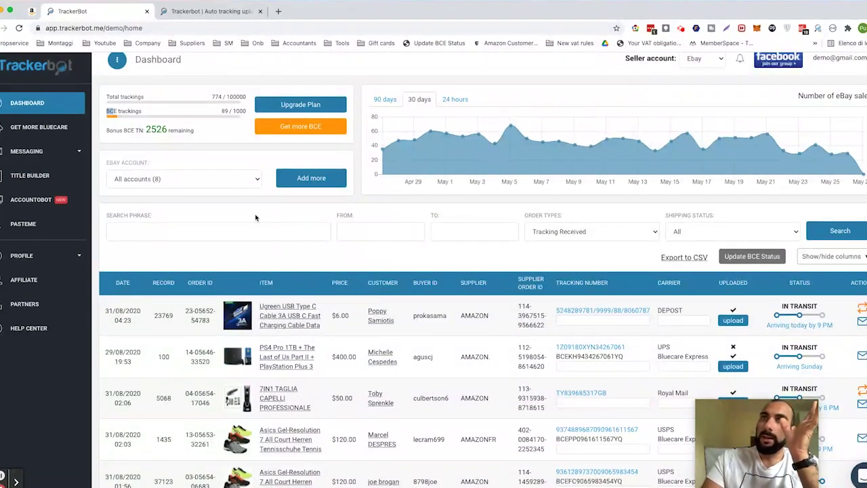
{"action": "left_click", "coordinate": [216, 180]}
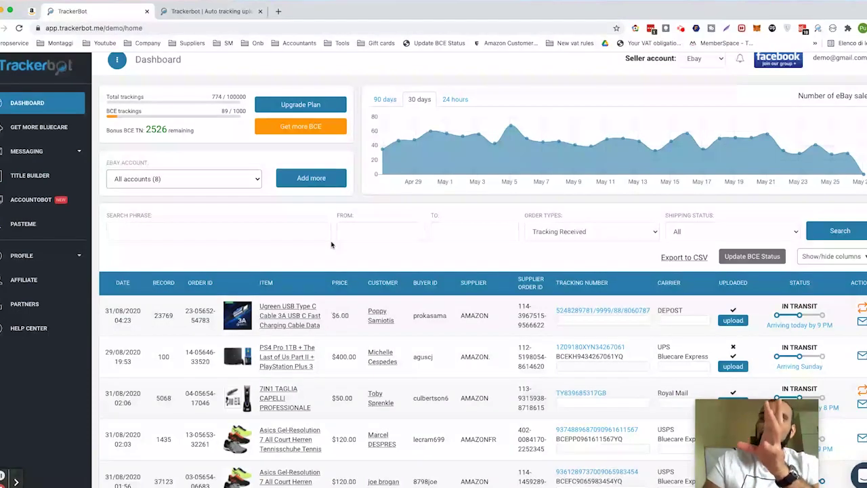
{"action": "left_click", "coordinate": [230, 231]}
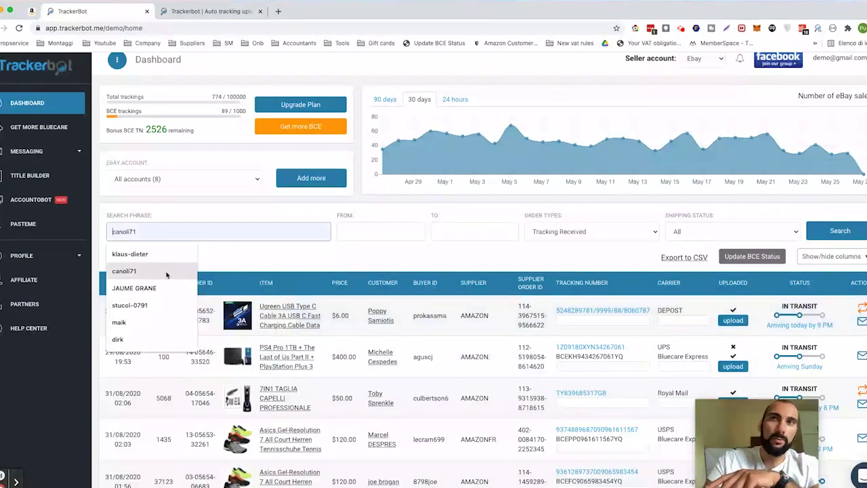
{"action": "left_click", "coordinate": [261, 251]}
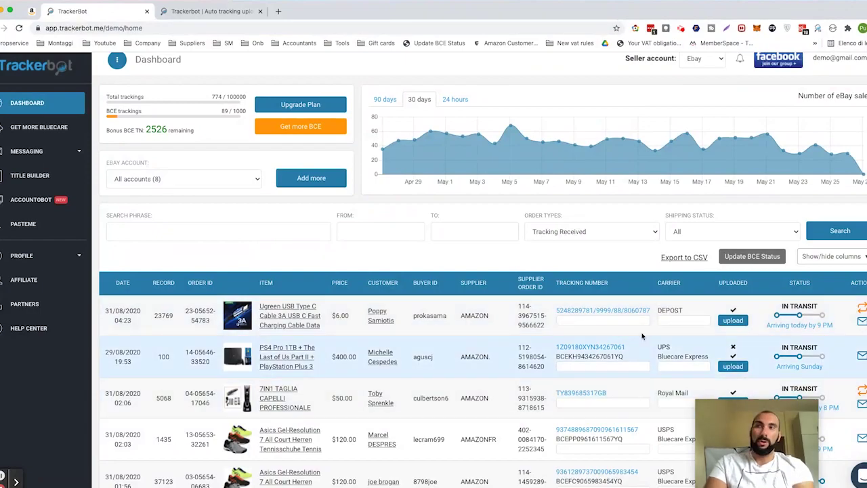
Look through the shipping statuses in the dashboard's order list and reveal the messaging options
{"action": "scroll", "coordinate": [642, 336], "scroll_direction": "down", "scroll_amount": 1}
{"action": "scroll", "coordinate": [644, 332], "scroll_direction": "down", "scroll_amount": 1}
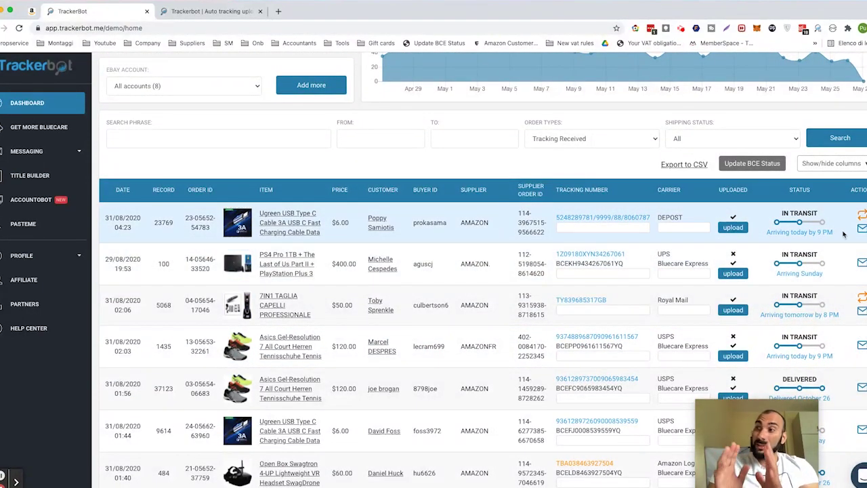
{"action": "scroll", "coordinate": [820, 319], "scroll_direction": "down", "scroll_amount": 4}
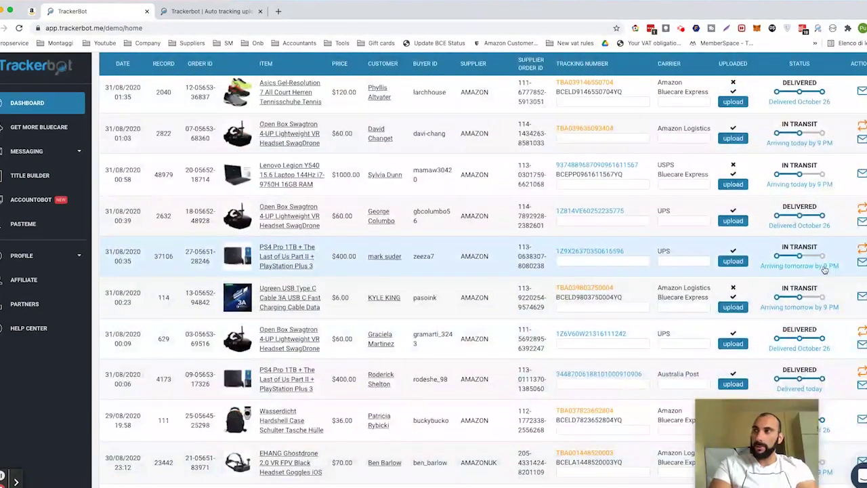
{"action": "scroll", "coordinate": [823, 285], "scroll_direction": "up", "scroll_amount": 5}
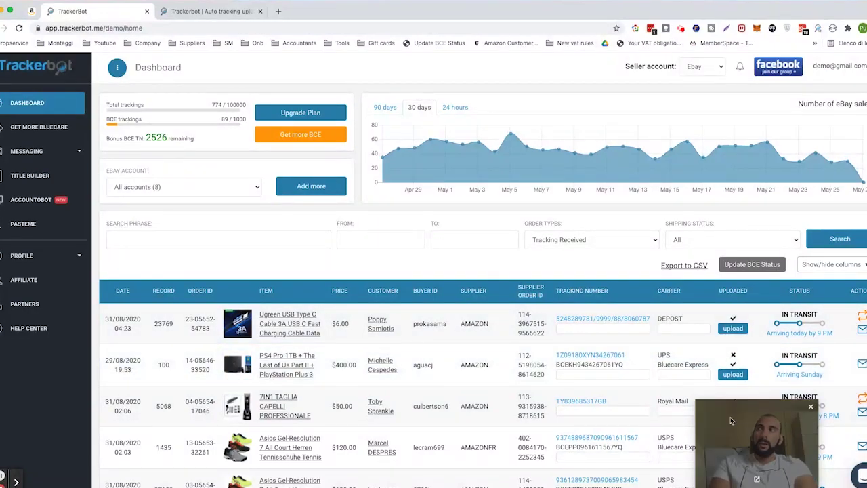
{"action": "scroll", "coordinate": [640, 357], "scroll_direction": "down", "scroll_amount": 2}
{"action": "scroll", "coordinate": [419, 185], "scroll_direction": "up", "scroll_amount": 2}
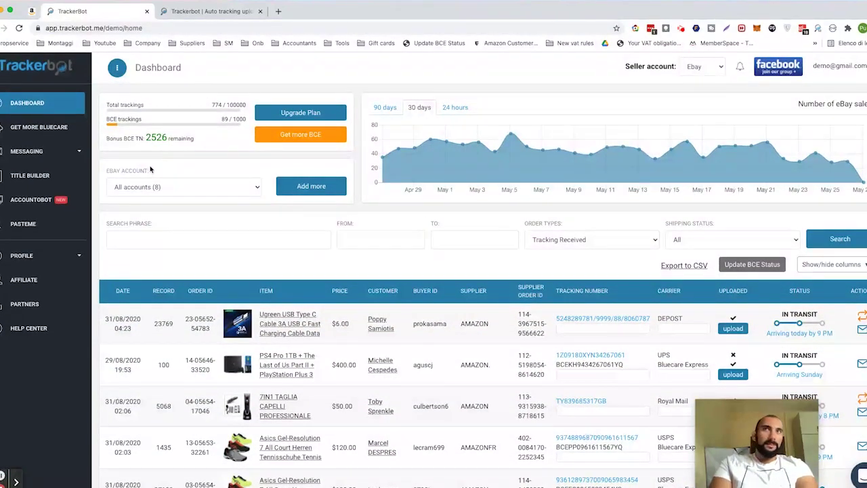
{"action": "left_click", "coordinate": [60, 153]}
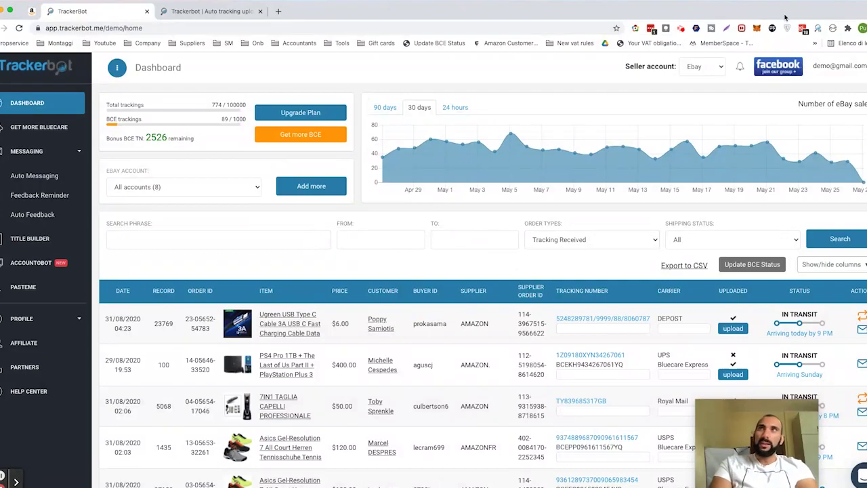
Search the web for "trackerbot chrome" and open the Trackerbot V2 extension's Chrome Web Store page
{"action": "left_click", "coordinate": [817, 30]}
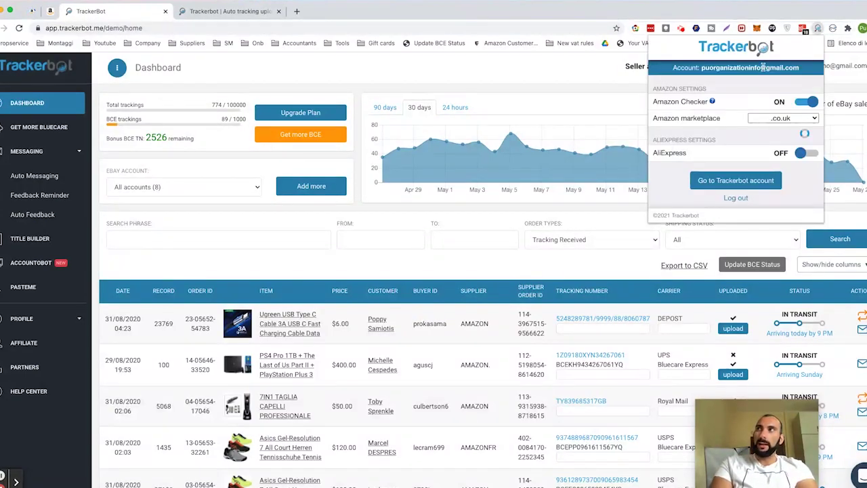
{"action": "left_click", "coordinate": [486, 106]}
{"action": "key", "text": "ctrl+t"}
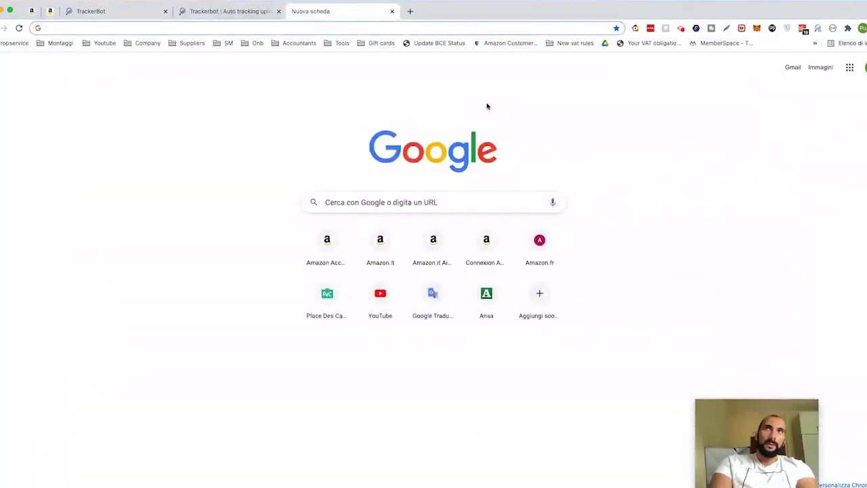
{"action": "type", "text": "trackerbot"}
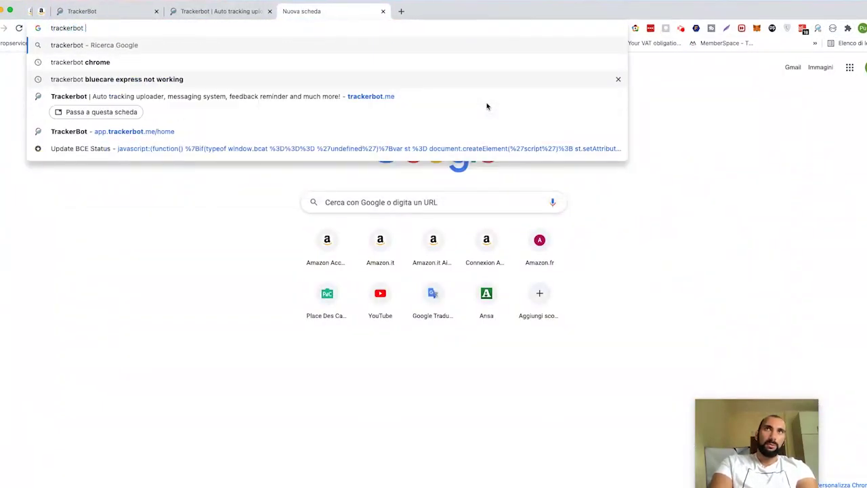
{"action": "type", "text": " chrome"}
{"action": "key", "text": "Return"}
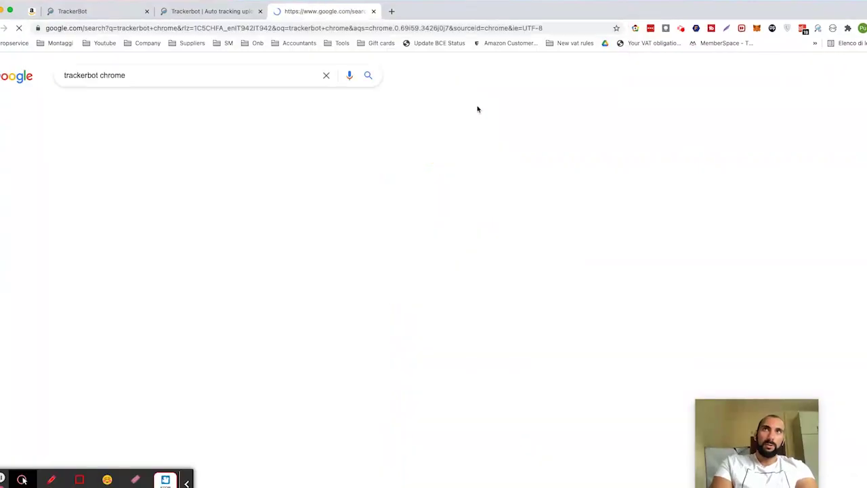
{"action": "left_click", "coordinate": [110, 161]}
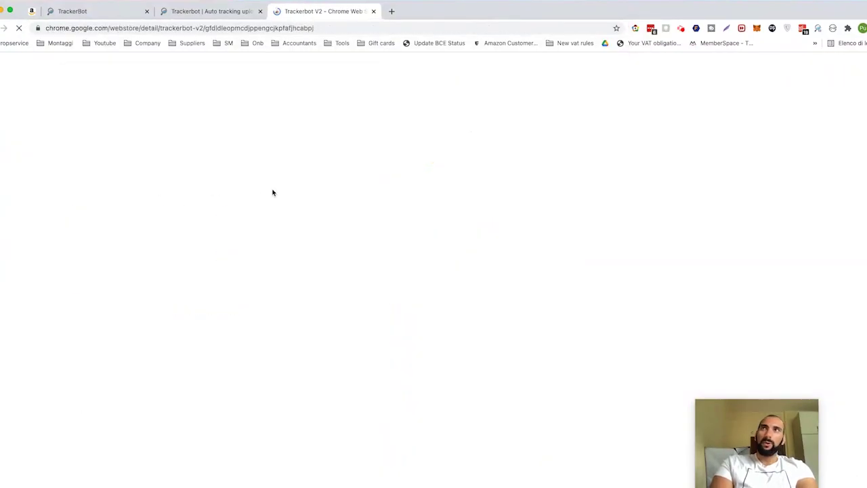
Check the linked account and the available Amazon marketplaces in the Trackerbot extension without changing the marketplace
{"action": "left_click", "coordinate": [816, 29]}
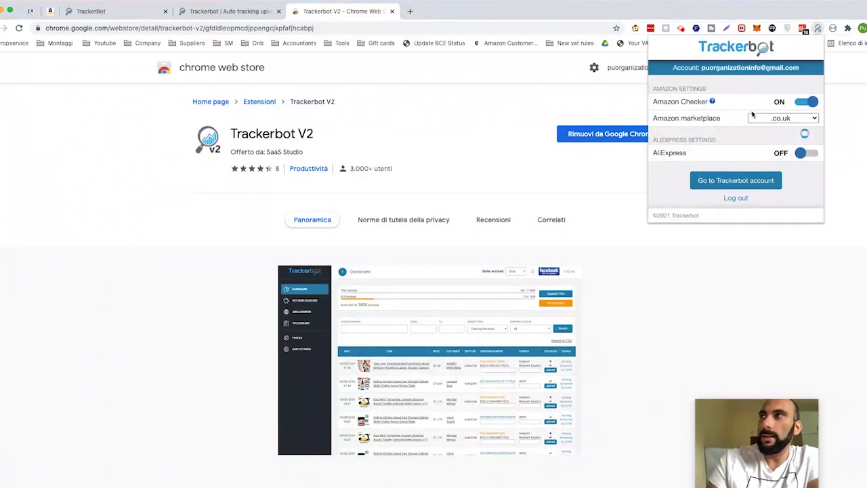
{"action": "left_click", "coordinate": [799, 118]}
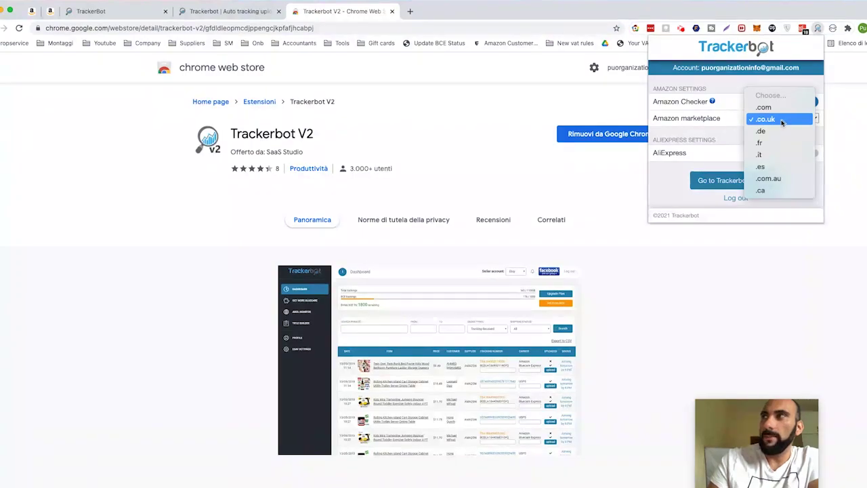
{"action": "left_click", "coordinate": [719, 105]}
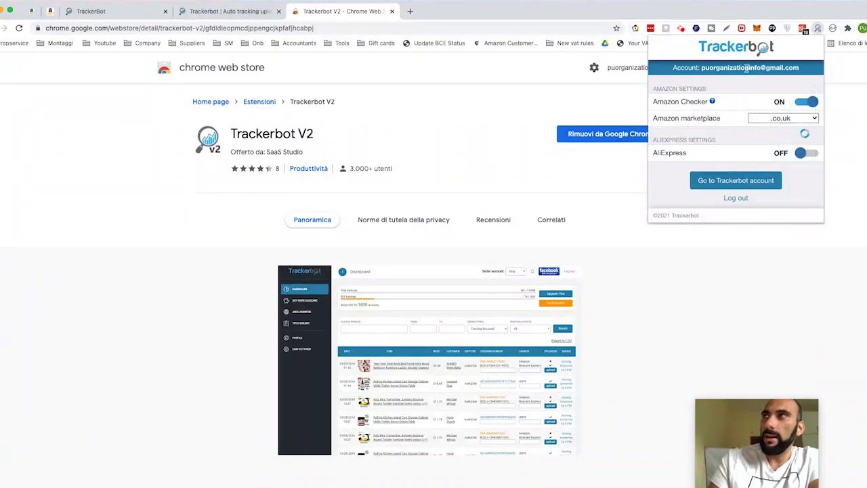
{"action": "left_click_drag", "start_coordinate": [678, 69], "coordinate": [806, 71]}
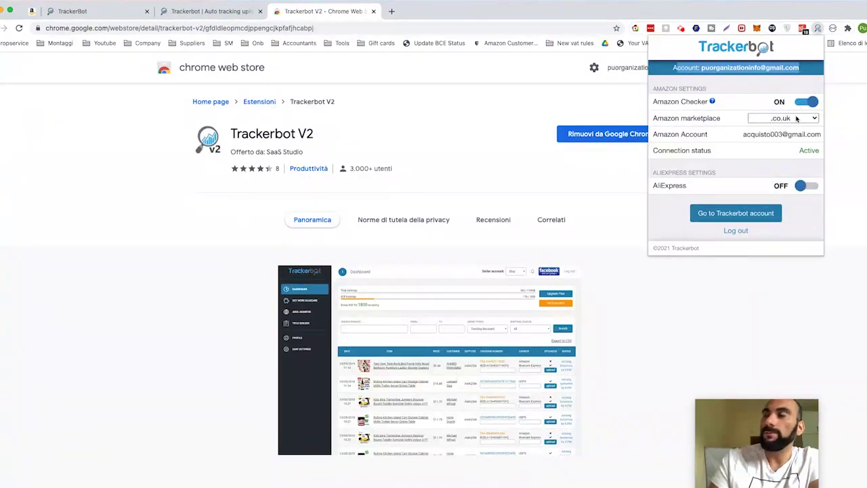
{"action": "left_click", "coordinate": [857, 152]}
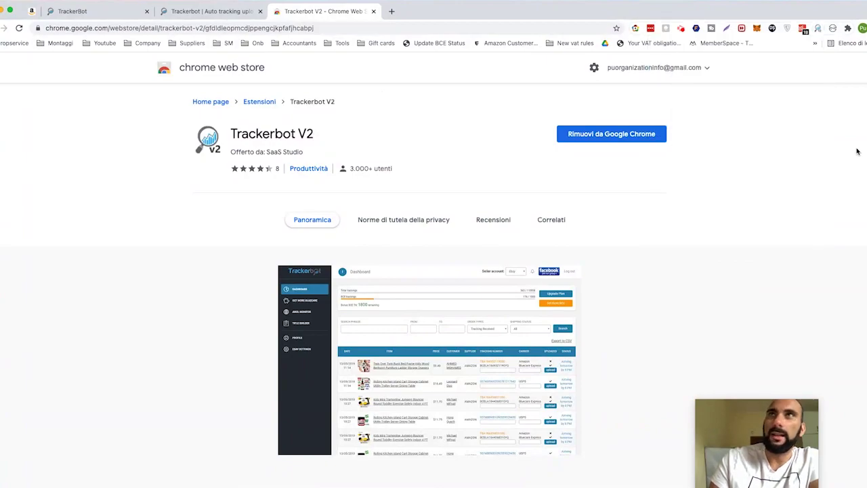
View the Amazon UK order history and check the list of other browser profiles without switching profile
{"action": "left_click", "coordinate": [32, 12]}
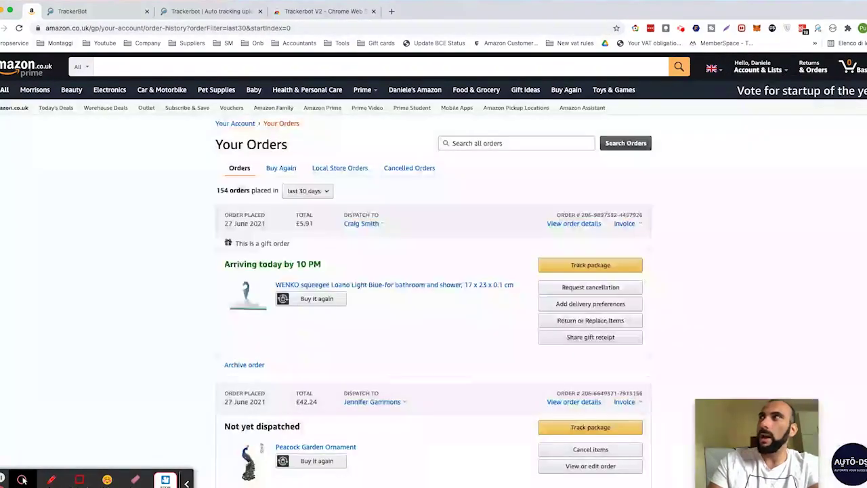
{"action": "left_click_drag", "start_coordinate": [866, 244], "coordinate": [733, 244]}
{"action": "left_click", "coordinate": [707, 28]}
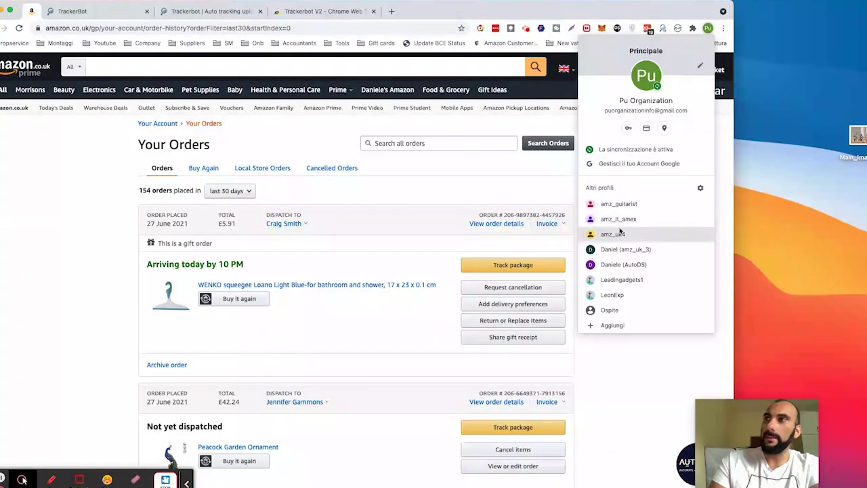
{"action": "left_click", "coordinate": [637, 375]}
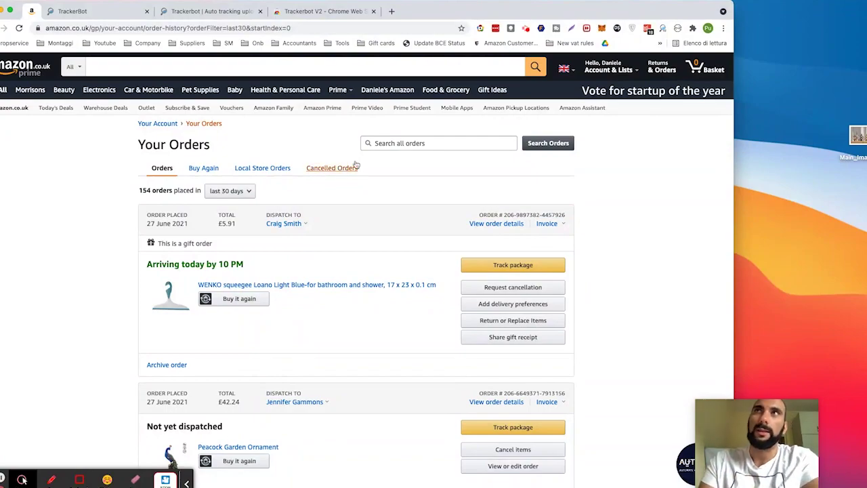
Return to the Trackerbot dashboard, compare the PS4 Pro order's UPS and Bluecare Express trackings, and view its UPS tracking page
{"action": "left_click", "coordinate": [226, 21]}
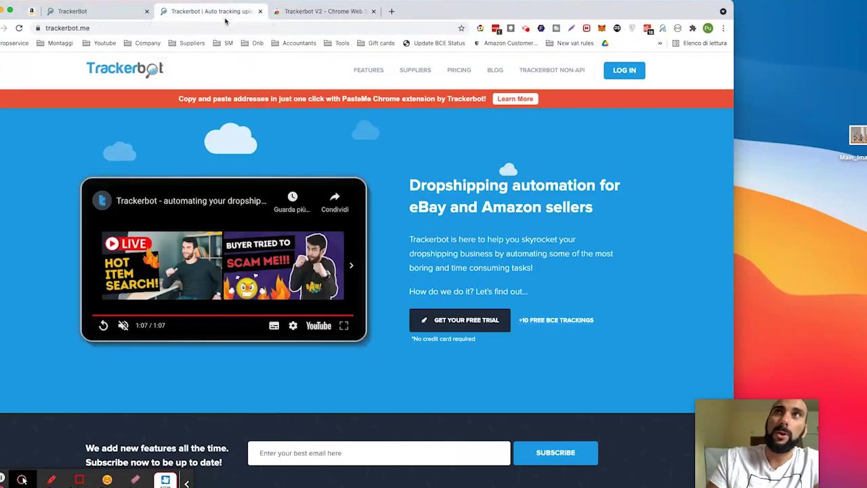
{"action": "left_click", "coordinate": [136, 14]}
{"action": "scroll", "coordinate": [204, 353], "scroll_direction": "down", "scroll_amount": 1}
{"action": "scroll", "coordinate": [271, 339], "scroll_direction": "up", "scroll_amount": 1}
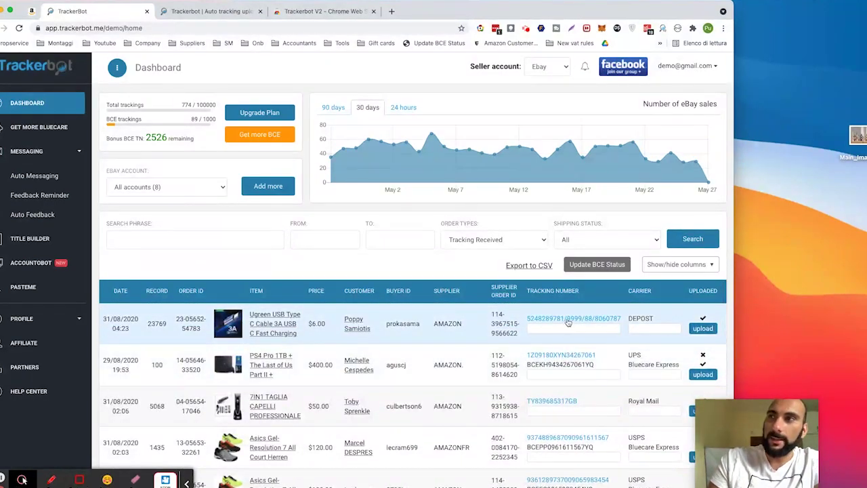
{"action": "left_click_drag", "start_coordinate": [527, 354], "coordinate": [615, 354]}
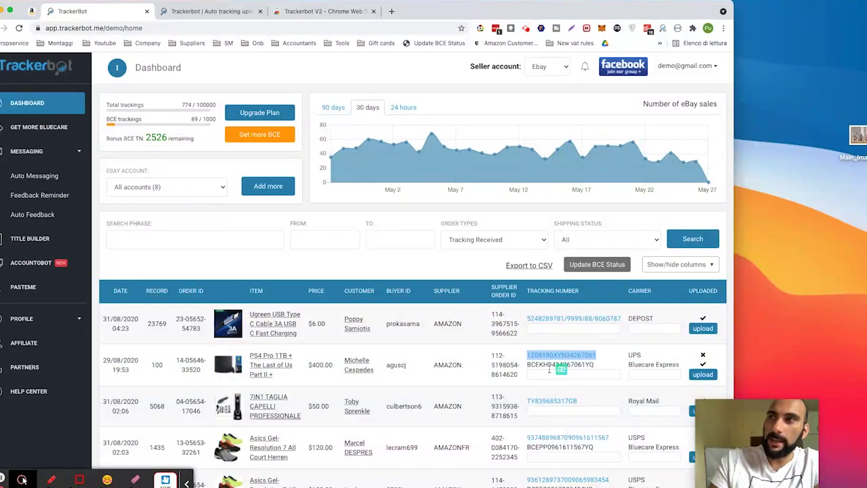
{"action": "left_click_drag", "start_coordinate": [527, 365], "coordinate": [675, 361]}
{"action": "left_click", "coordinate": [585, 357]}
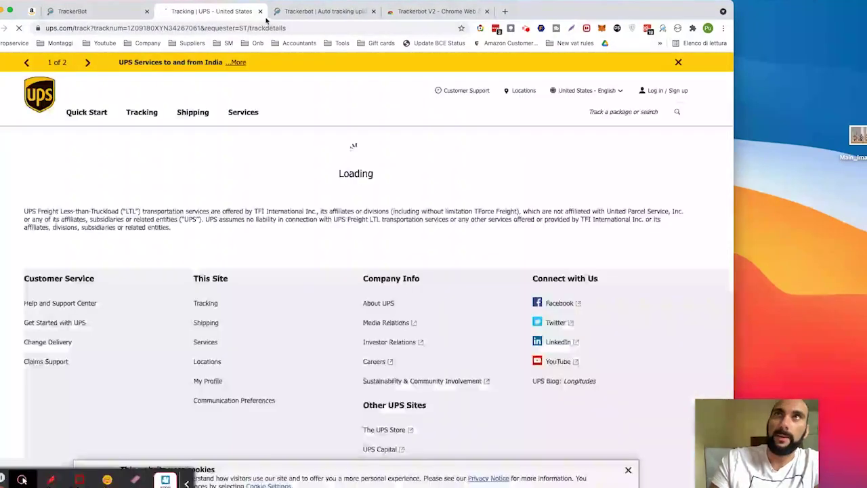
{"action": "left_click", "coordinate": [260, 11]}
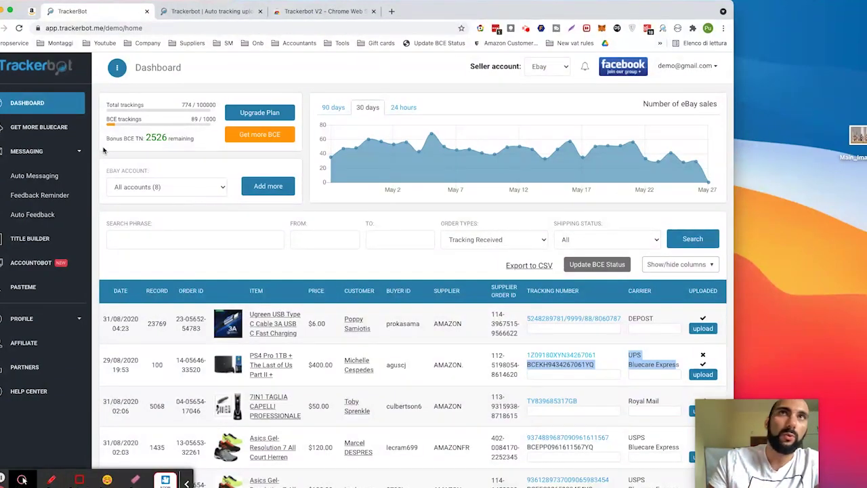
Open the auto messaging settings and review the eBay accounts and automatic message types without enabling any
{"action": "left_click", "coordinate": [57, 177]}
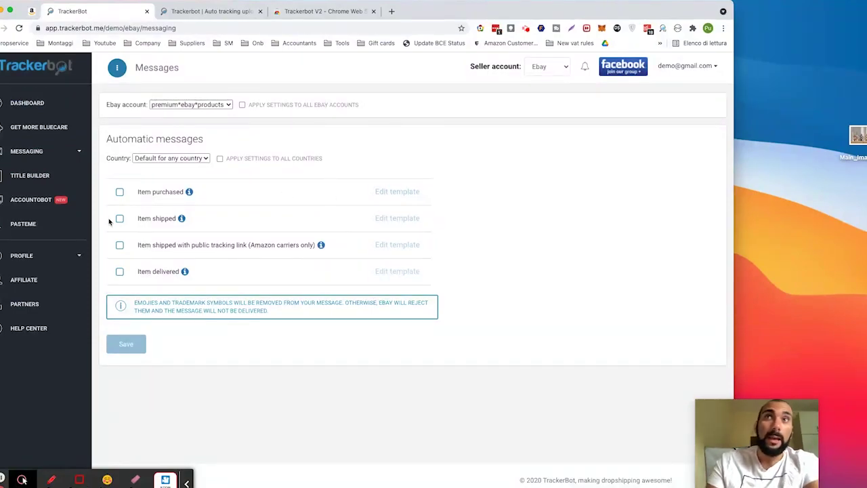
{"action": "left_click", "coordinate": [164, 104]}
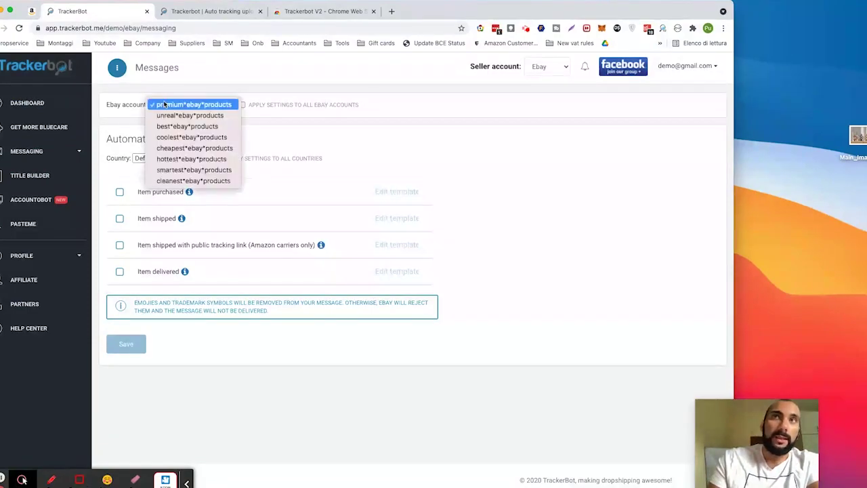
{"action": "left_click", "coordinate": [106, 177]}
{"action": "left_click", "coordinate": [188, 213]}
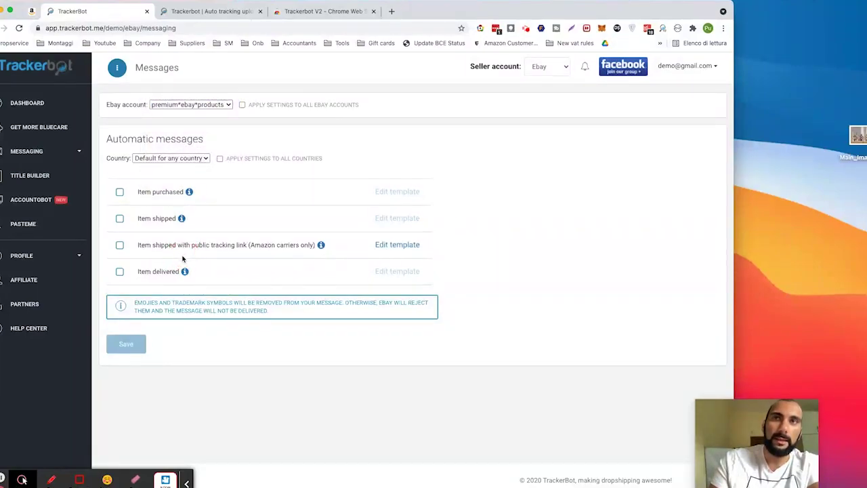
{"action": "left_click", "coordinate": [208, 190]}
{"action": "triple_click", "coordinate": [155, 218]}
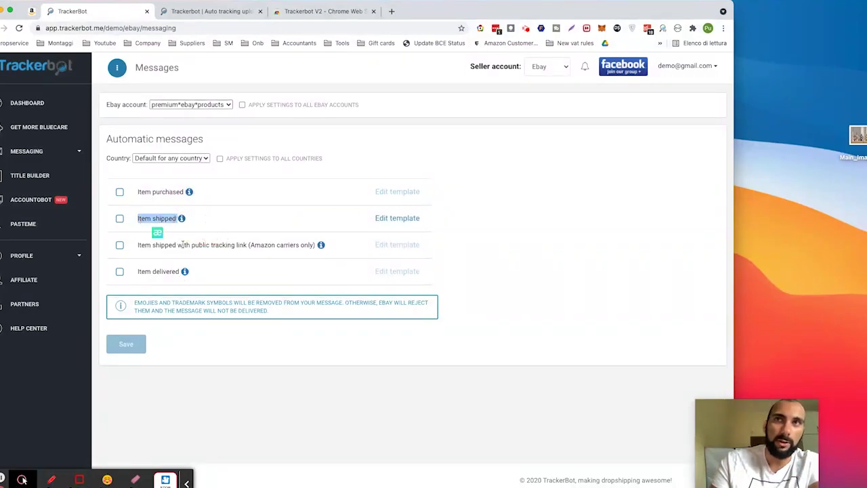
{"action": "left_click_drag", "start_coordinate": [135, 246], "coordinate": [281, 264]}
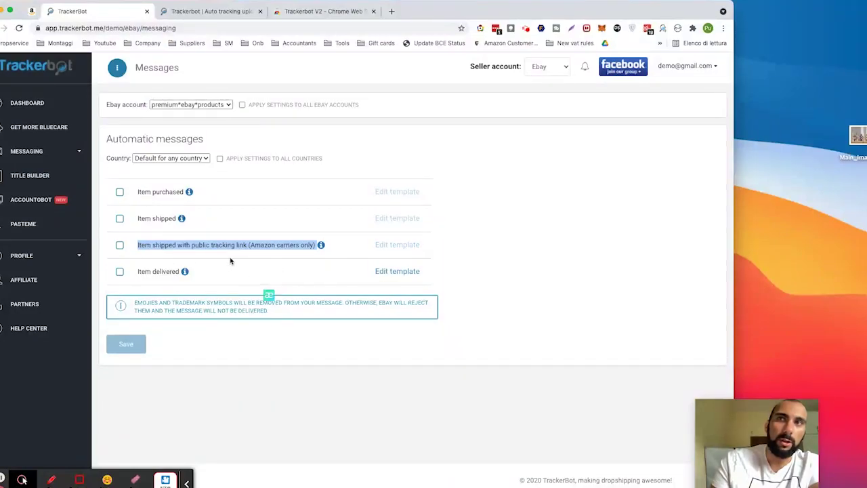
Open the message template for delivered items, read its text and close it without changes
{"action": "left_click_drag", "start_coordinate": [144, 271], "coordinate": [197, 274]}
{"action": "left_click", "coordinate": [397, 271]}
{"action": "left_click", "coordinate": [246, 100]}
{"action": "left_click_drag", "start_coordinate": [246, 99], "coordinate": [329, 198]}
{"action": "left_click", "coordinate": [319, 127]}
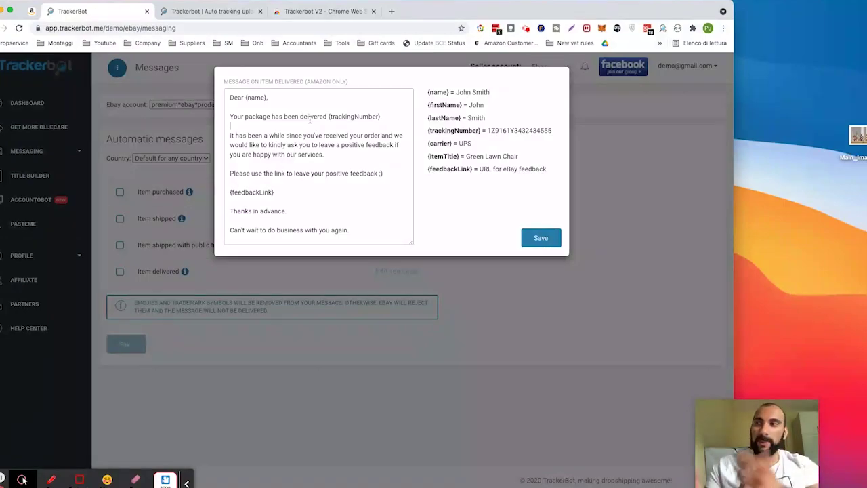
{"action": "left_click", "coordinate": [167, 196]}
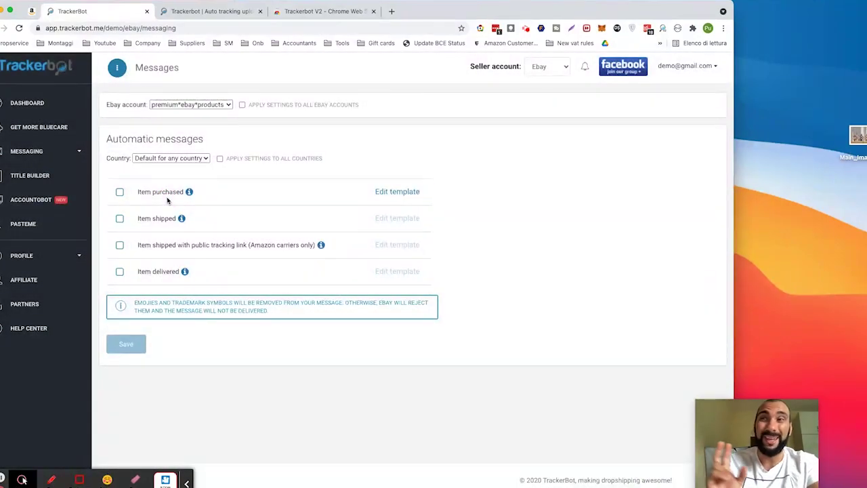
Enable automatic feedback reminders 2 days after the item is purchased and review the reminder message text
{"action": "left_click", "coordinate": [27, 151]}
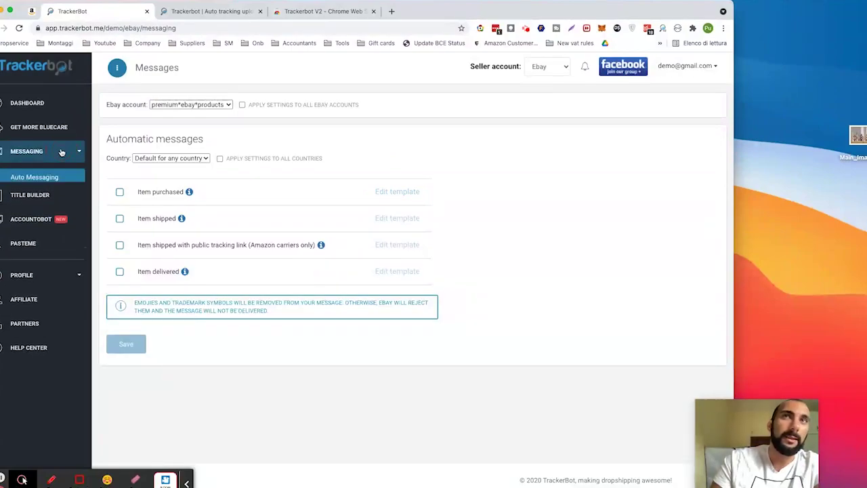
{"action": "left_click", "coordinate": [38, 195]}
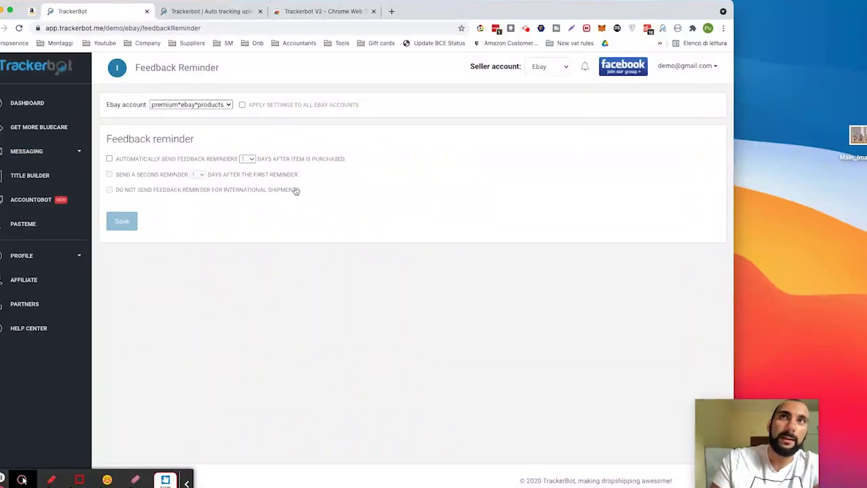
{"action": "left_click", "coordinate": [169, 158]}
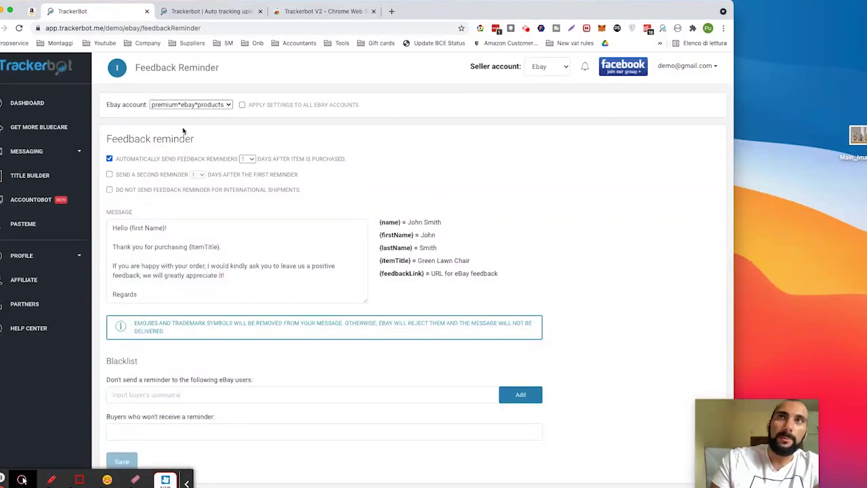
{"action": "left_click", "coordinate": [248, 159]}
{"action": "left_click", "coordinate": [248, 168]}
{"action": "left_click", "coordinate": [248, 160]}
{"action": "left_click", "coordinate": [249, 162]}
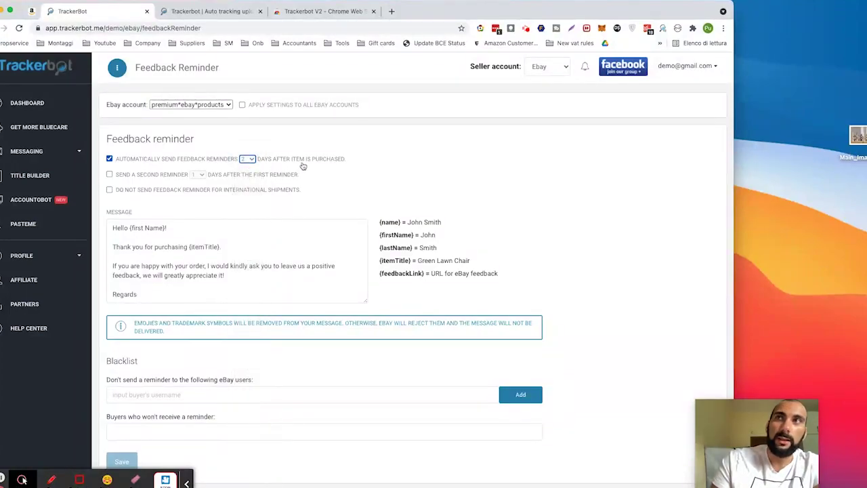
{"action": "left_click_drag", "start_coordinate": [114, 237], "coordinate": [243, 286]}
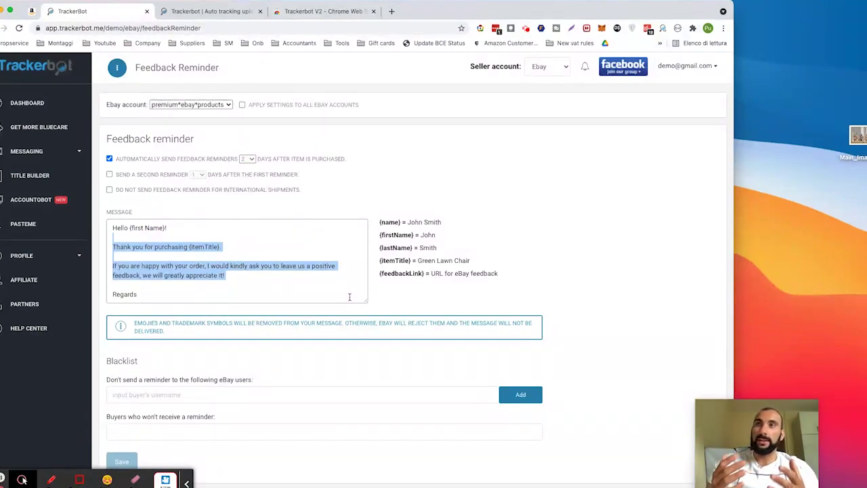
Enable a second feedback reminder 3 days after the first reminder and review the buyer blacklist section
{"action": "left_click", "coordinate": [155, 177]}
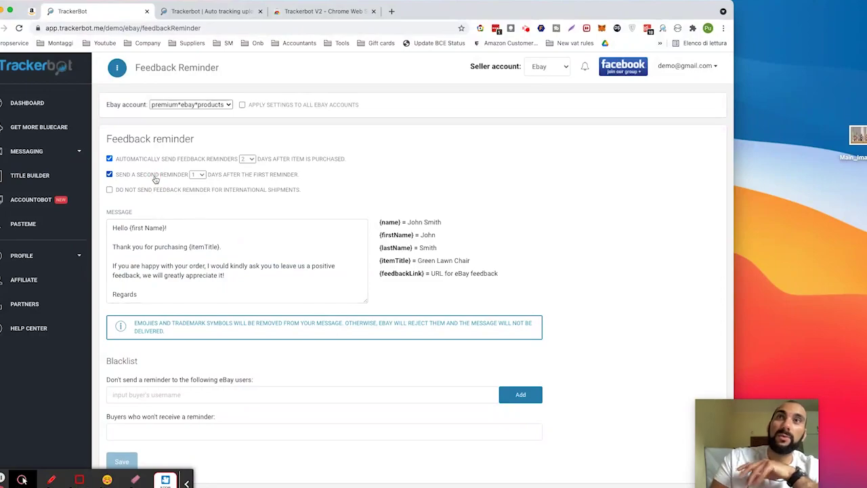
{"action": "left_click", "coordinate": [202, 175]}
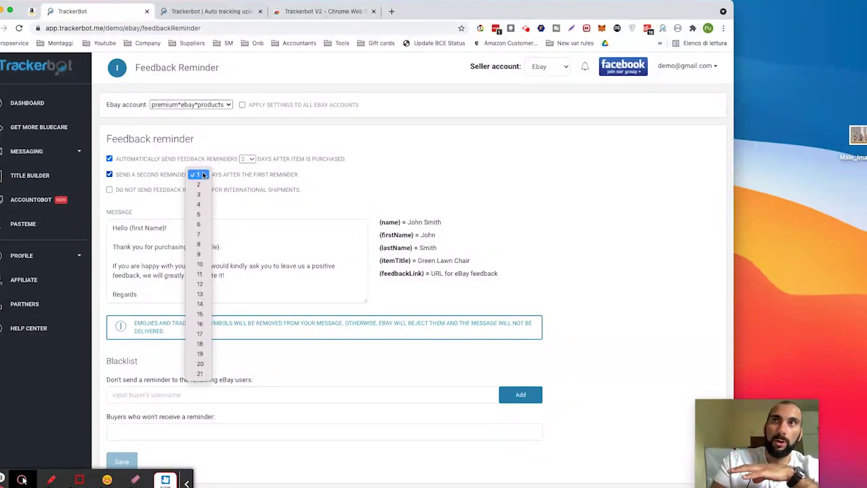
{"action": "left_click", "coordinate": [198, 194]}
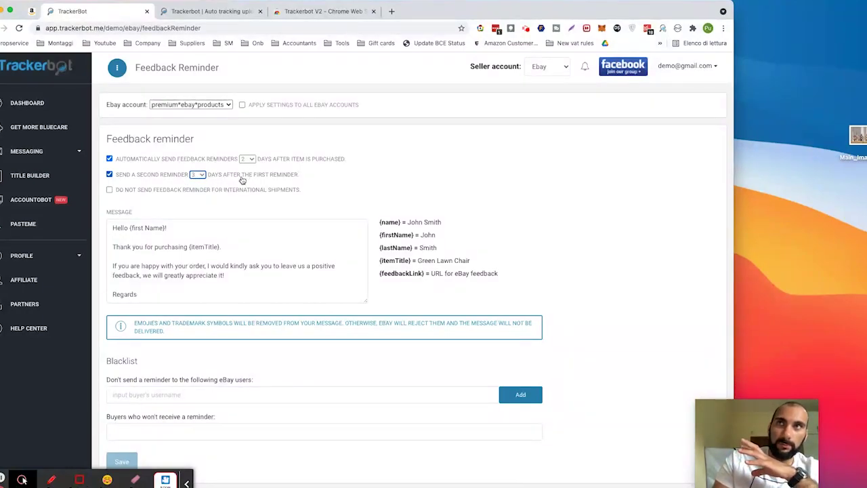
{"action": "scroll", "coordinate": [242, 180], "scroll_direction": "down", "scroll_amount": 1}
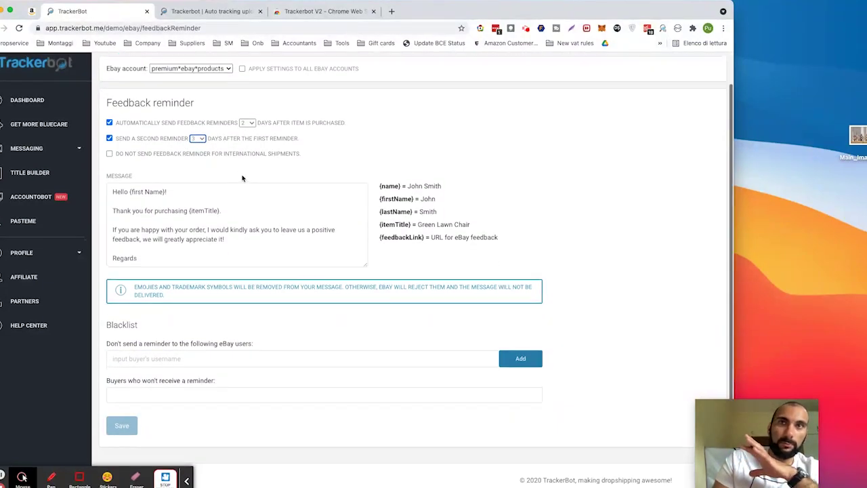
{"action": "left_click", "coordinate": [156, 373]}
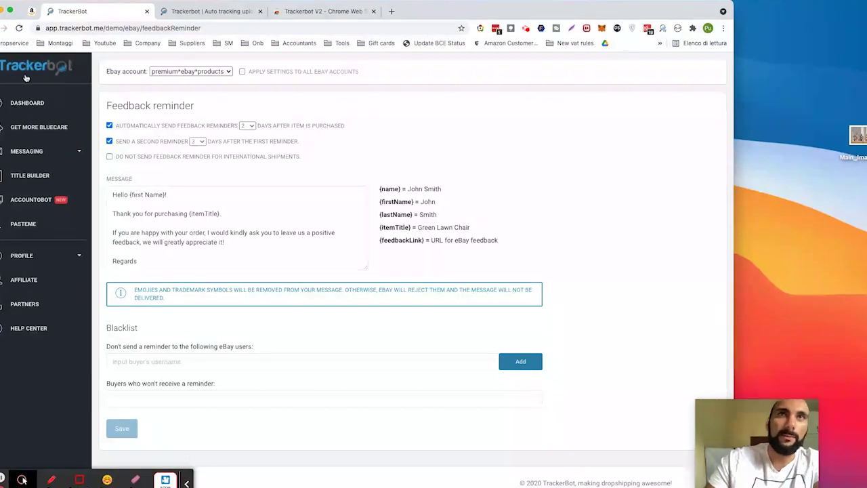
Open the Title Builder and search for title keywords for "sedia" with the location set to Italy
{"action": "left_click", "coordinate": [43, 183]}
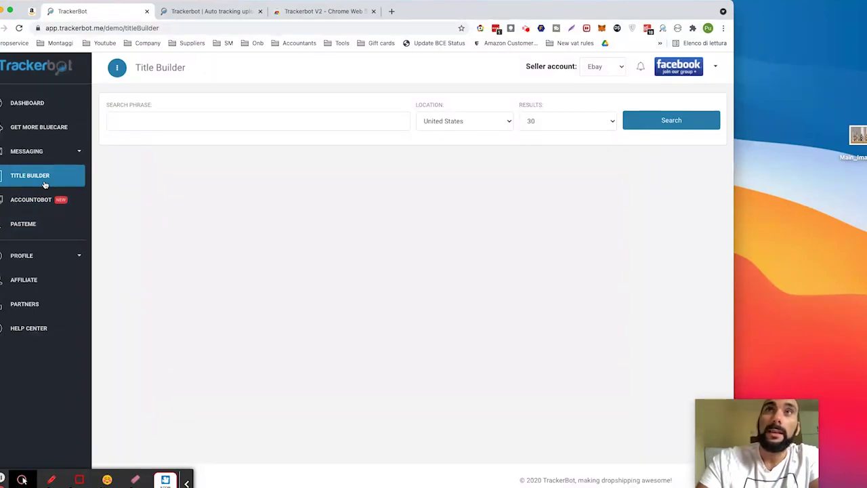
{"action": "left_click", "coordinate": [447, 121]}
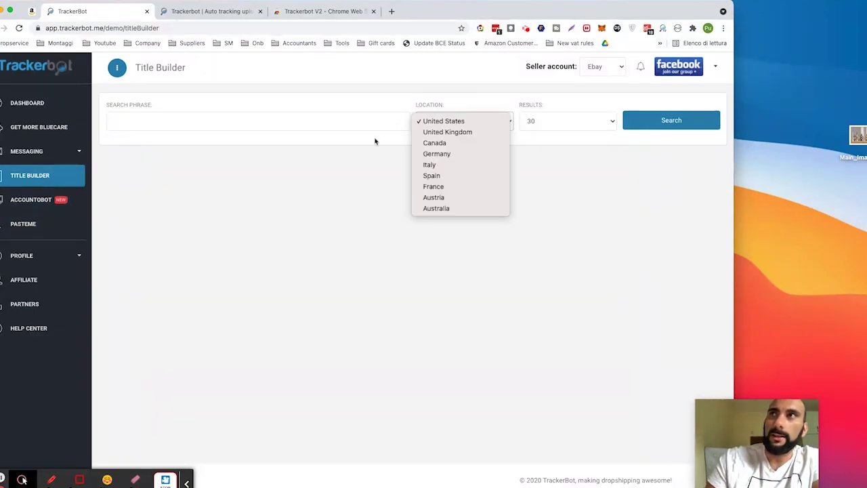
{"action": "left_click", "coordinate": [454, 164]}
{"action": "left_click", "coordinate": [296, 128]}
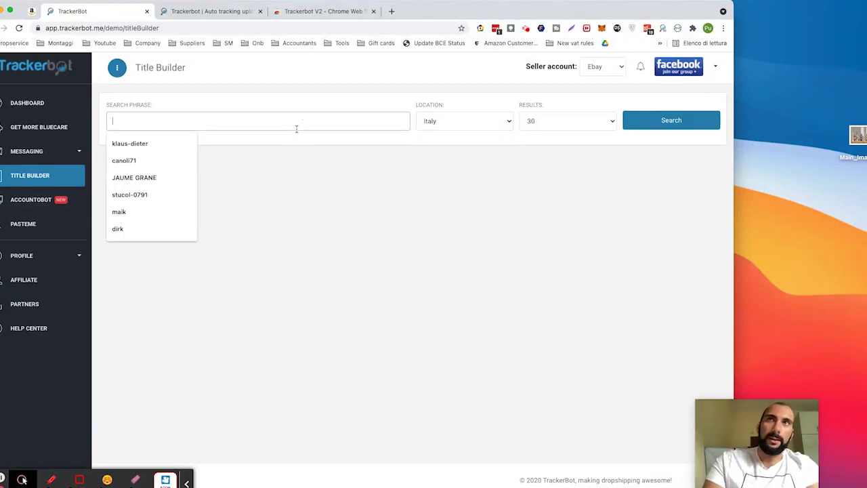
{"action": "type", "text": "sedia"}
{"action": "left_click", "coordinate": [660, 127]}
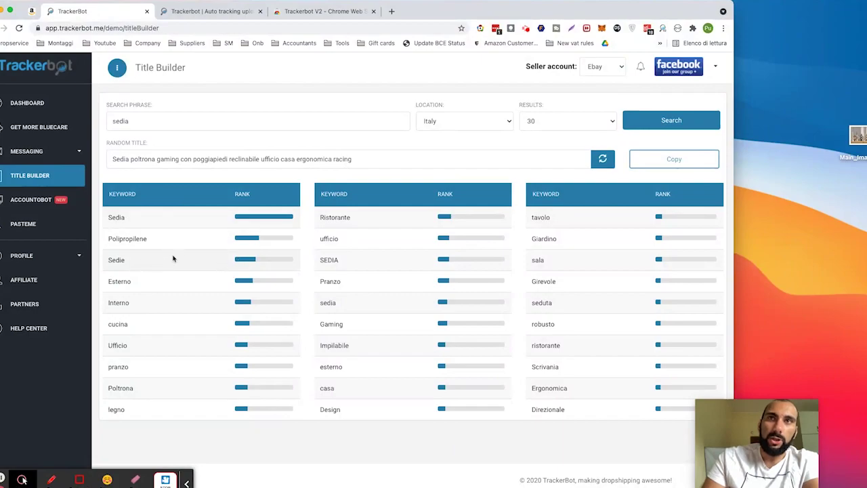
Review the ranked keywords found for the chair search, such as Interno, Poltrona, Ristorante and ufficio
{"action": "left_click", "coordinate": [131, 306]}
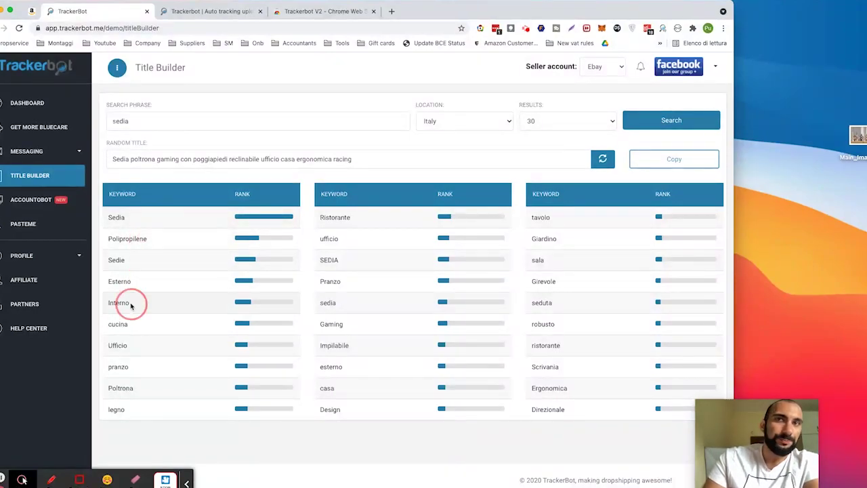
{"action": "left_click_drag", "start_coordinate": [131, 306], "coordinate": [139, 397]}
{"action": "left_click", "coordinate": [145, 393]}
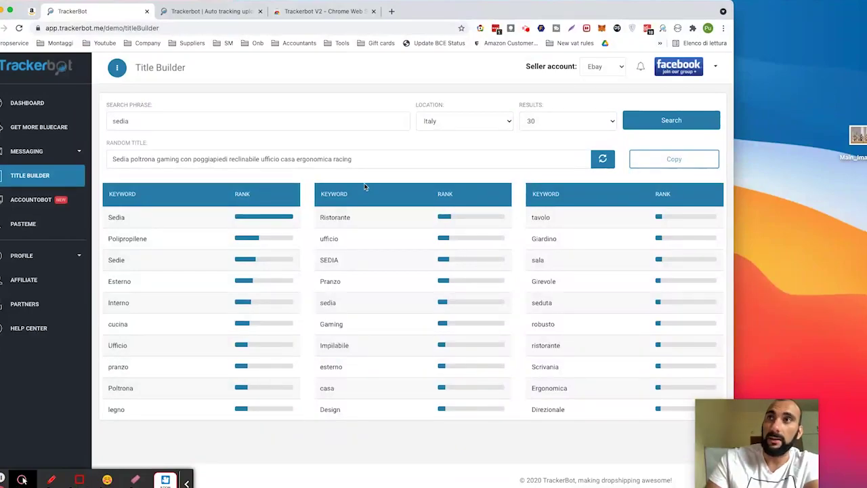
{"action": "double_click", "coordinate": [323, 218]}
{"action": "left_click", "coordinate": [332, 237]}
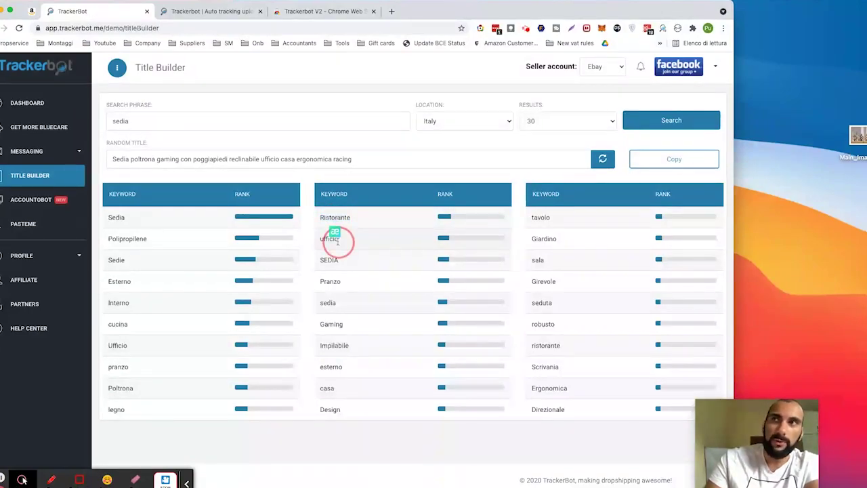
{"action": "left_click", "coordinate": [324, 215]}
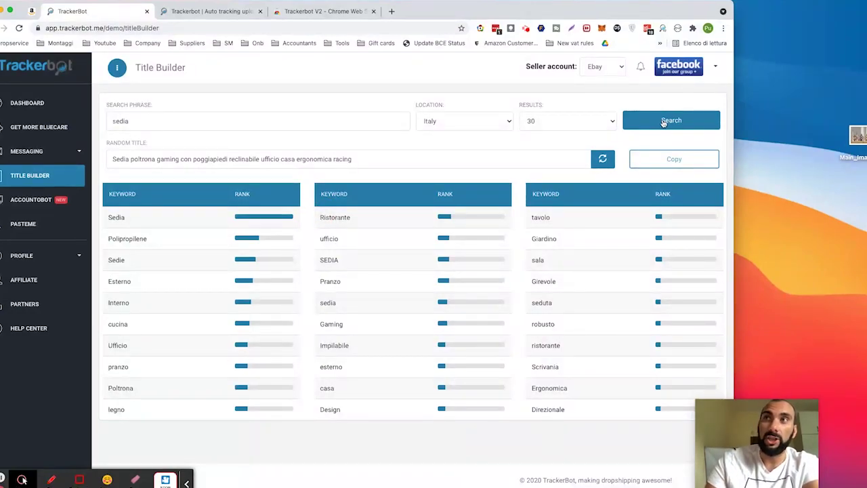
Regenerate the random title for the "sedia" search several times to get alternative suggestions
{"action": "left_click", "coordinate": [603, 159]}
{"action": "left_click", "coordinate": [605, 158]}
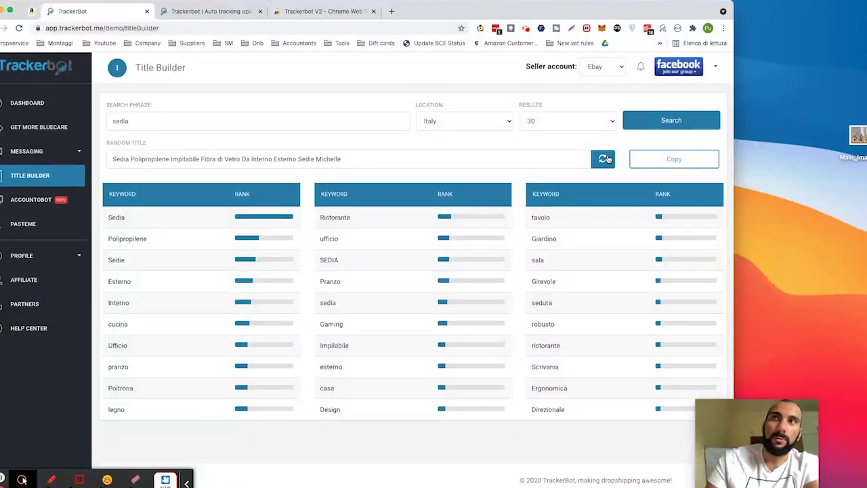
{"action": "left_click", "coordinate": [607, 160]}
{"action": "left_click", "coordinate": [606, 161]}
{"action": "left_click", "coordinate": [605, 162]}
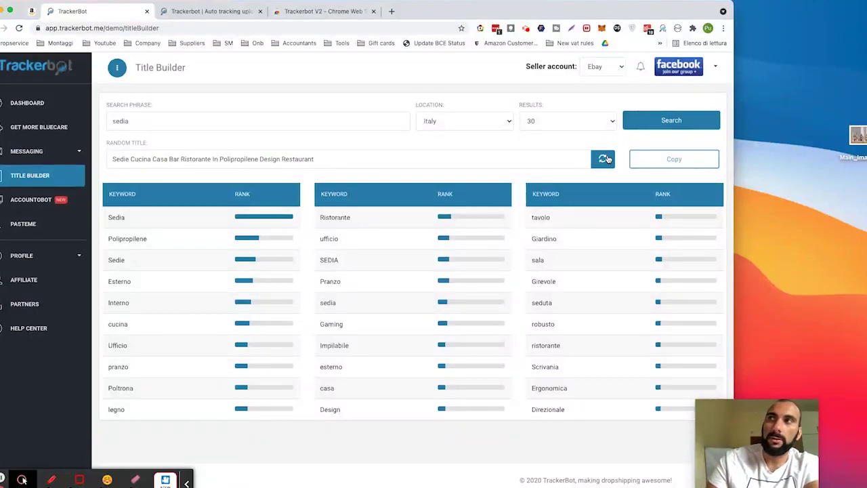
{"action": "left_click", "coordinate": [603, 160]}
{"action": "left_click", "coordinate": [603, 160]}
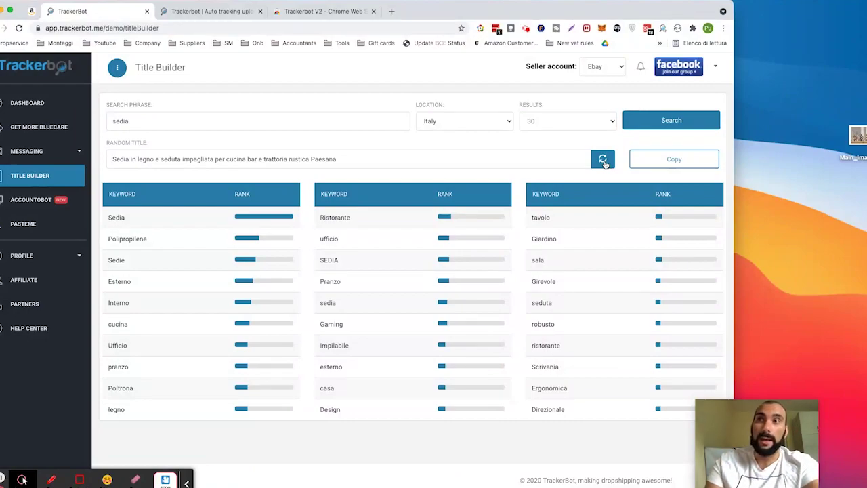
{"action": "left_click", "coordinate": [604, 163]}
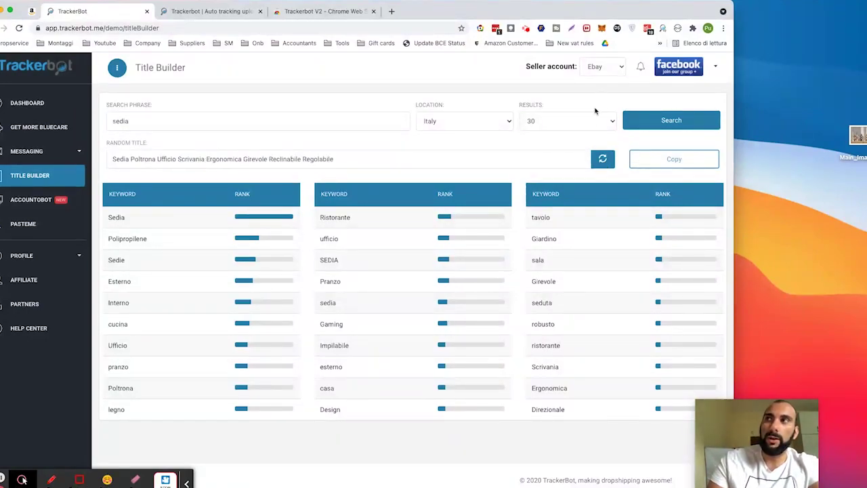
Raise the number of keyword results, rerun the "sedia" search and review the longer keyword list
{"action": "left_click", "coordinate": [596, 120]}
{"action": "left_click", "coordinate": [609, 130]}
{"action": "left_click", "coordinate": [678, 128]}
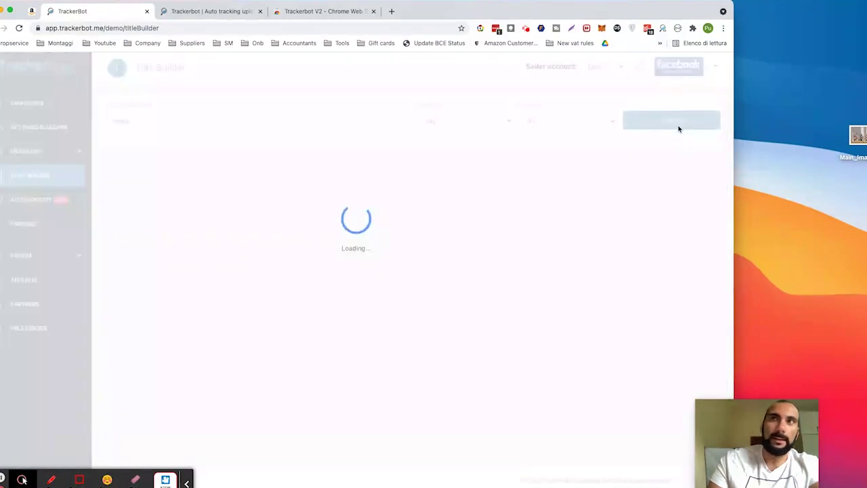
{"action": "scroll", "coordinate": [494, 238], "scroll_direction": "down", "scroll_amount": 2}
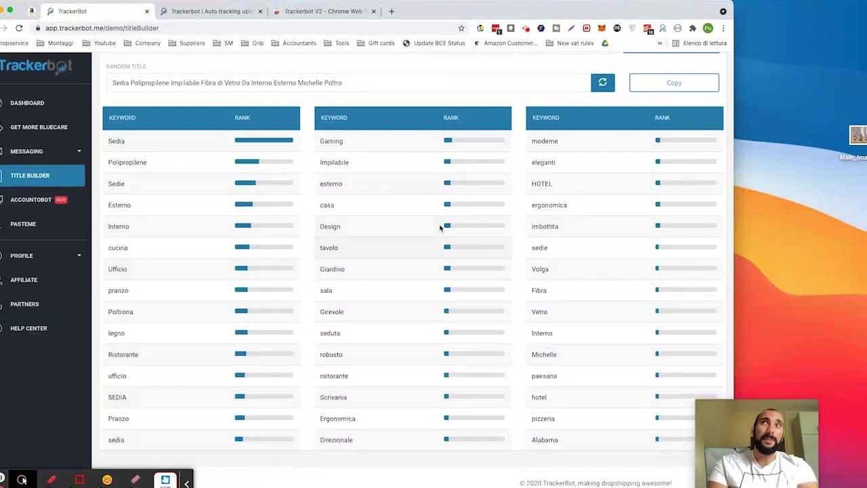
Switch to the Trackerbot website, open its pricing section and examine the Starter plan's price, monthly trackings and Bluecare Express availability
{"action": "left_click", "coordinate": [222, 11]}
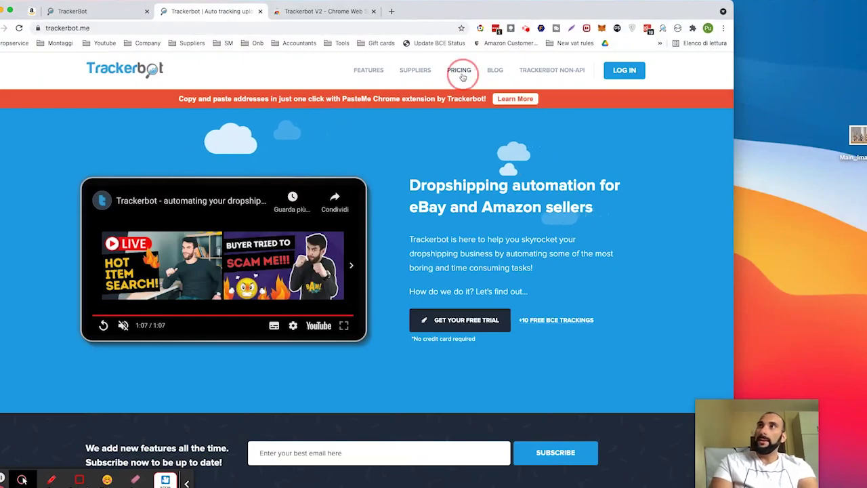
{"action": "scroll", "coordinate": [462, 74], "scroll_direction": "down", "scroll_amount": 20}
{"action": "scroll", "coordinate": [463, 75], "scroll_direction": "down", "scroll_amount": 5}
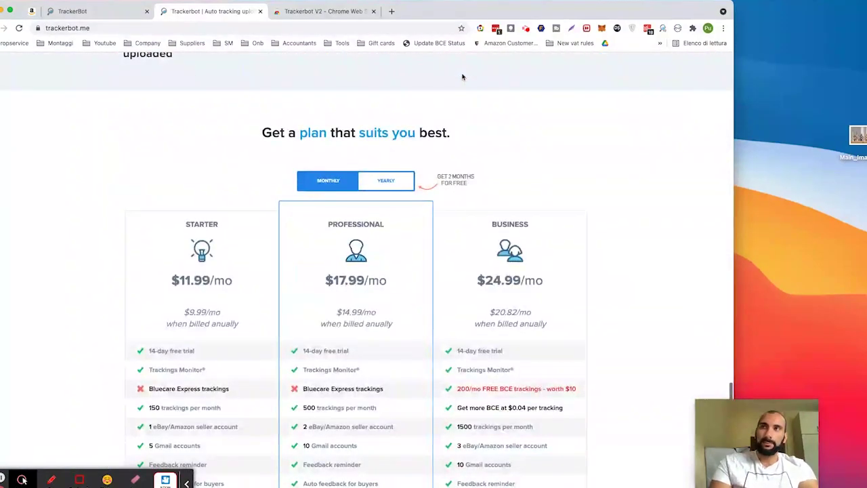
{"action": "scroll", "coordinate": [462, 76], "scroll_direction": "up", "scroll_amount": 1}
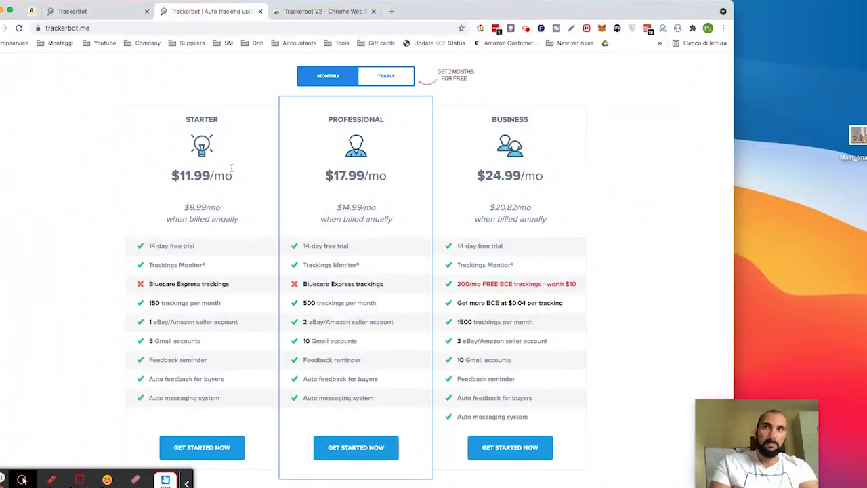
{"action": "scroll", "coordinate": [207, 273], "scroll_direction": "down", "scroll_amount": 2}
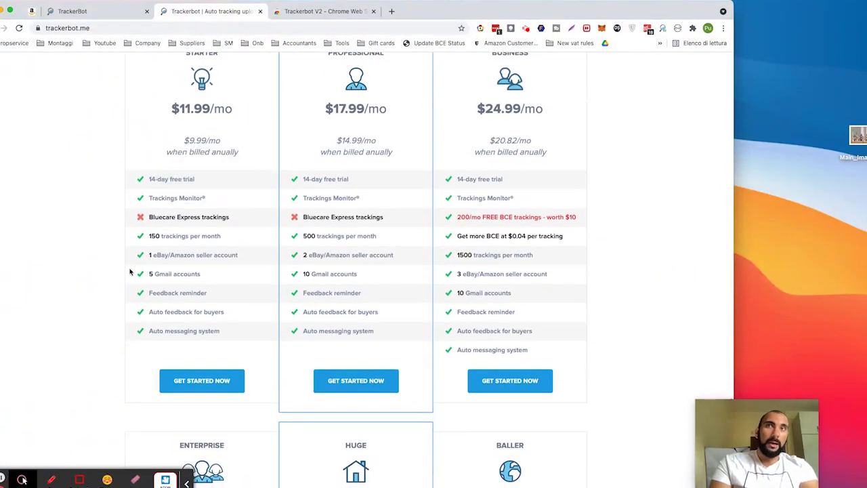
{"action": "left_click_drag", "start_coordinate": [144, 236], "coordinate": [209, 233]}
{"action": "left_click_drag", "start_coordinate": [162, 218], "coordinate": [220, 229]}
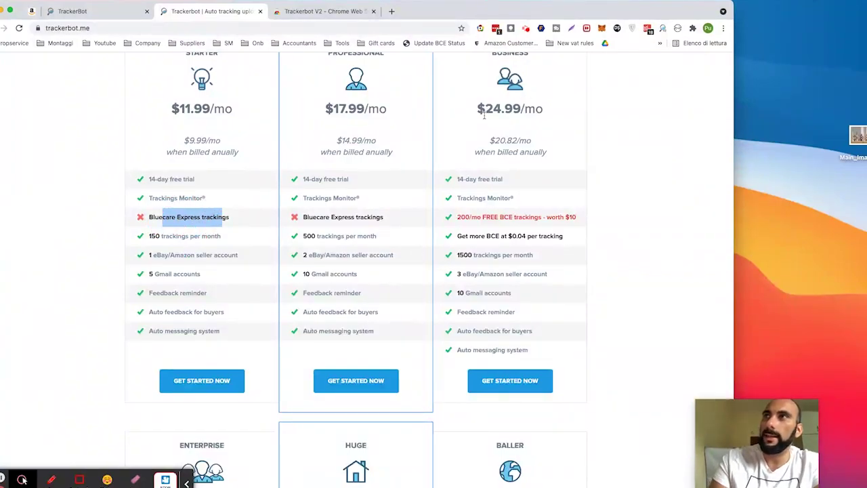
Examine the Business plan's free BCE trackings, their stated worth and its monthly tracking allowance
{"action": "left_click", "coordinate": [474, 229]}
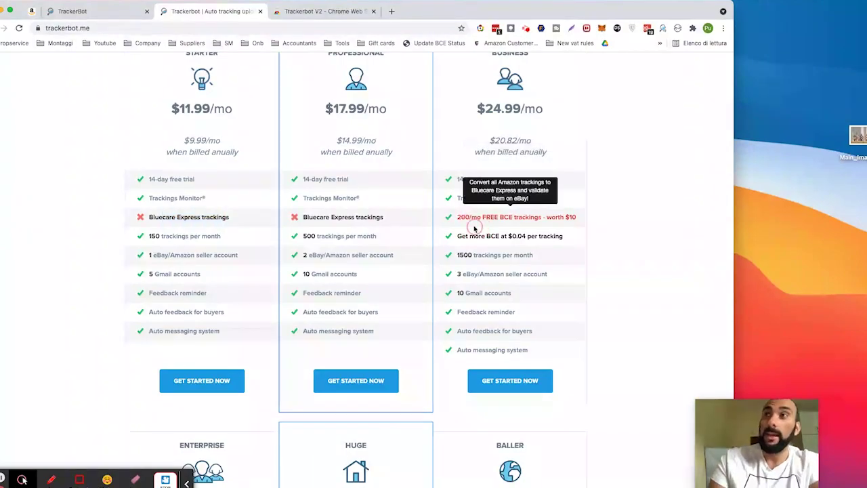
{"action": "left_click", "coordinate": [459, 254]}
{"action": "left_click", "coordinate": [513, 260]}
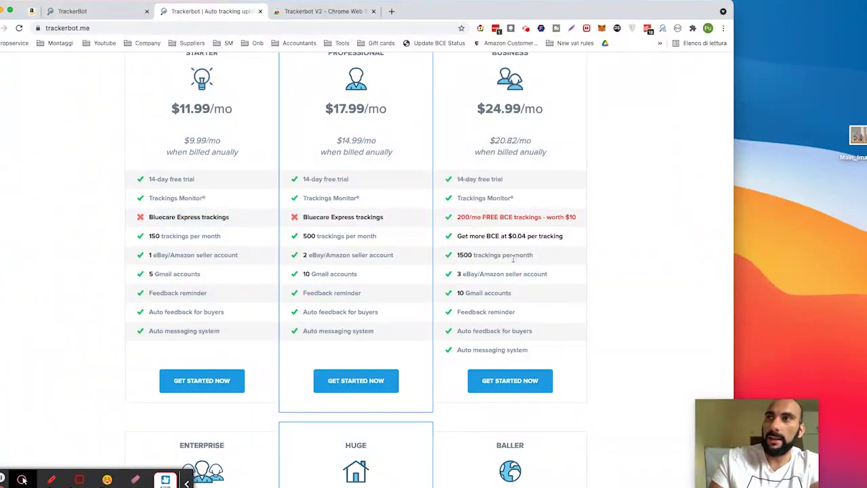
{"action": "left_click", "coordinate": [534, 258]}
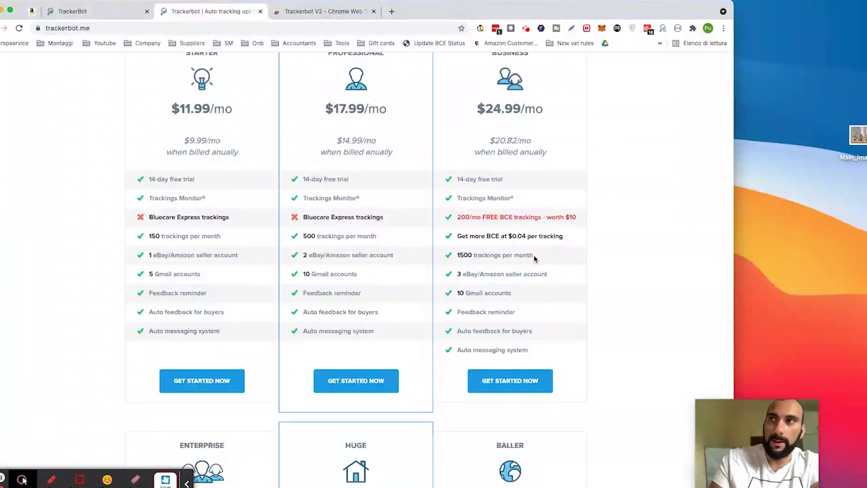
{"action": "left_click_drag", "start_coordinate": [457, 217], "coordinate": [548, 216]}
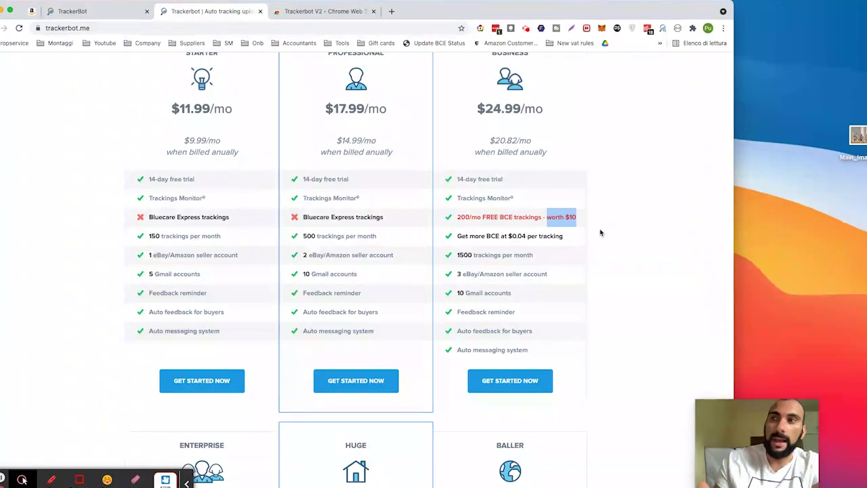
Return to the Trackerbot demo dashboard and open the page for buying more Bluecare trackings to view the bonus packages
{"action": "left_click", "coordinate": [77, 11]}
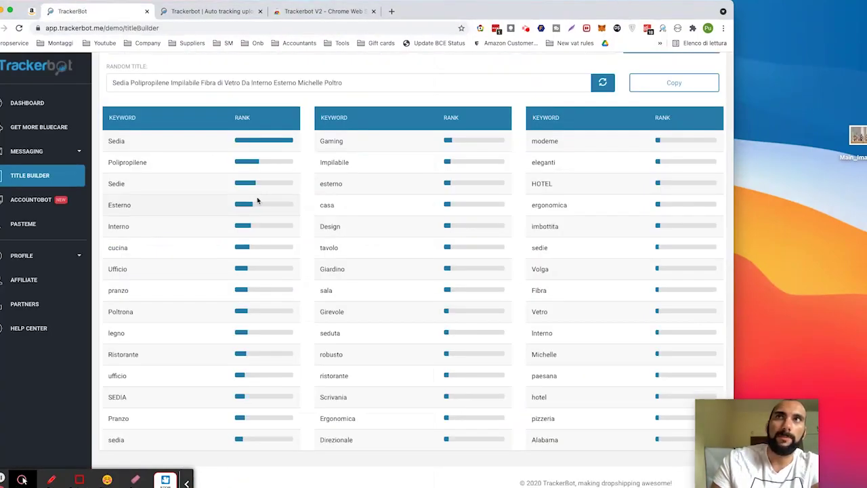
{"action": "left_click", "coordinate": [27, 105]}
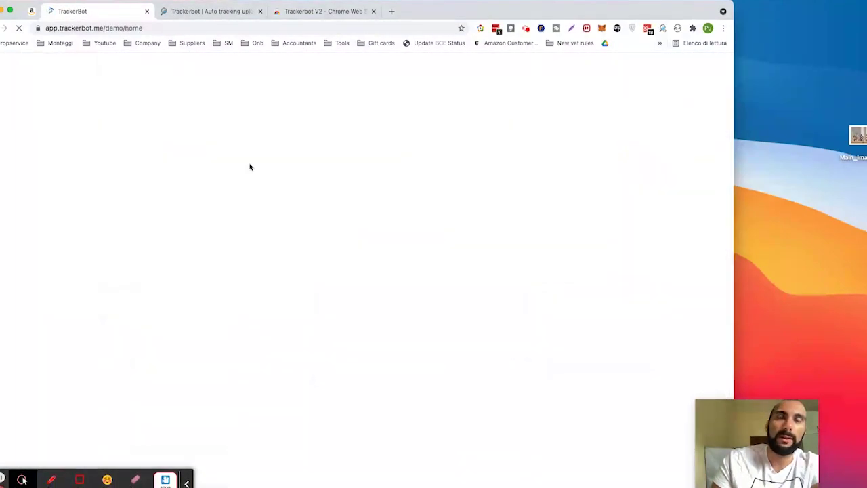
{"action": "left_click", "coordinate": [270, 138]}
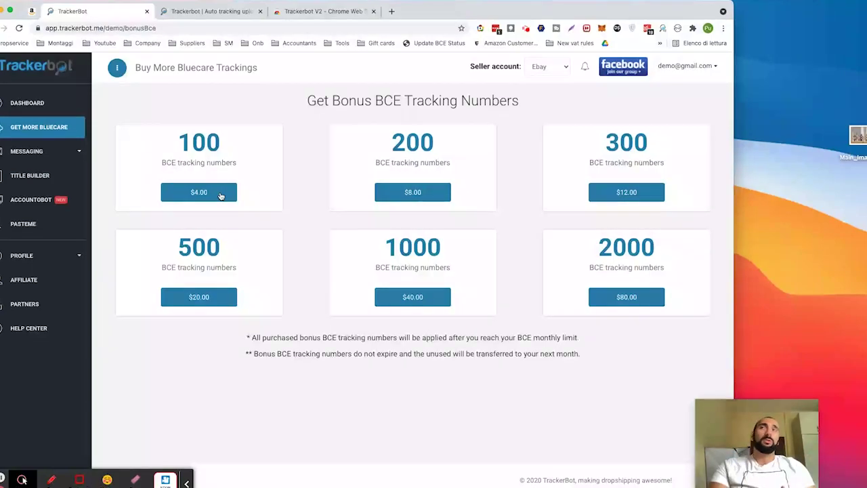
Return to the pricing plans and review the Enterprise, Huge and Baller options, checking the Baller plan's price and free BCE trackings
{"action": "left_click", "coordinate": [226, 15]}
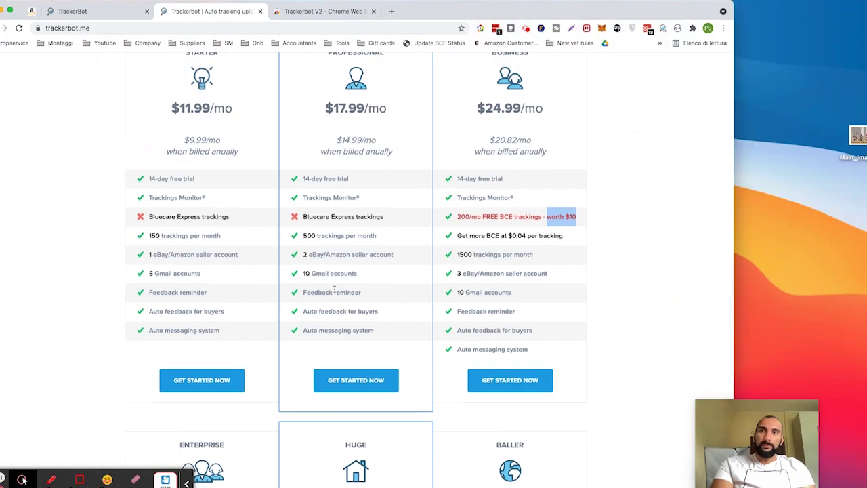
{"action": "scroll", "coordinate": [334, 291], "scroll_direction": "down", "scroll_amount": 5}
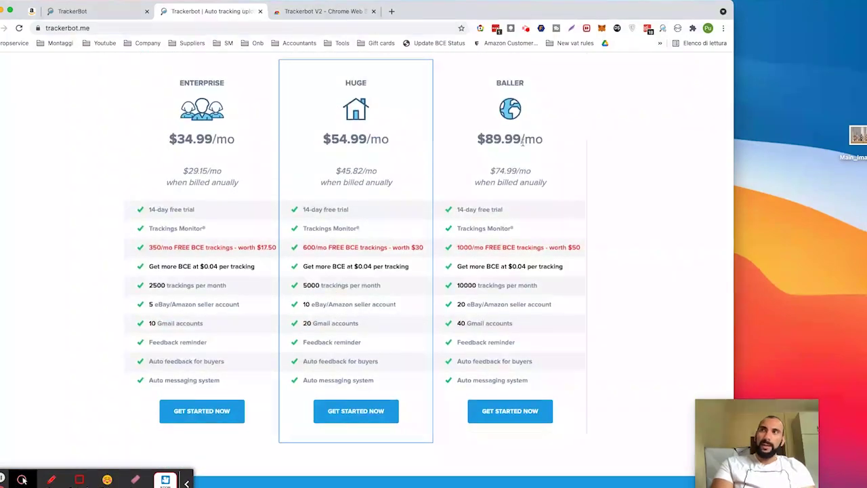
{"action": "left_click_drag", "start_coordinate": [522, 140], "coordinate": [503, 137]}
{"action": "left_click_drag", "start_coordinate": [474, 248], "coordinate": [533, 247]}
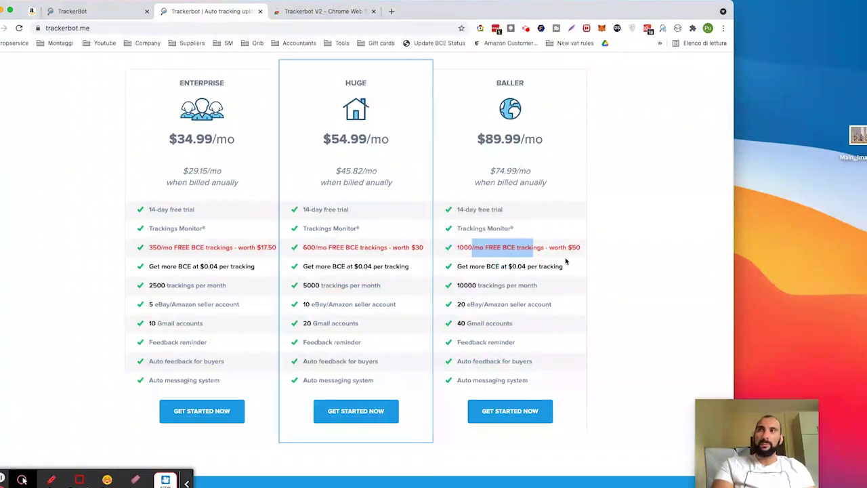